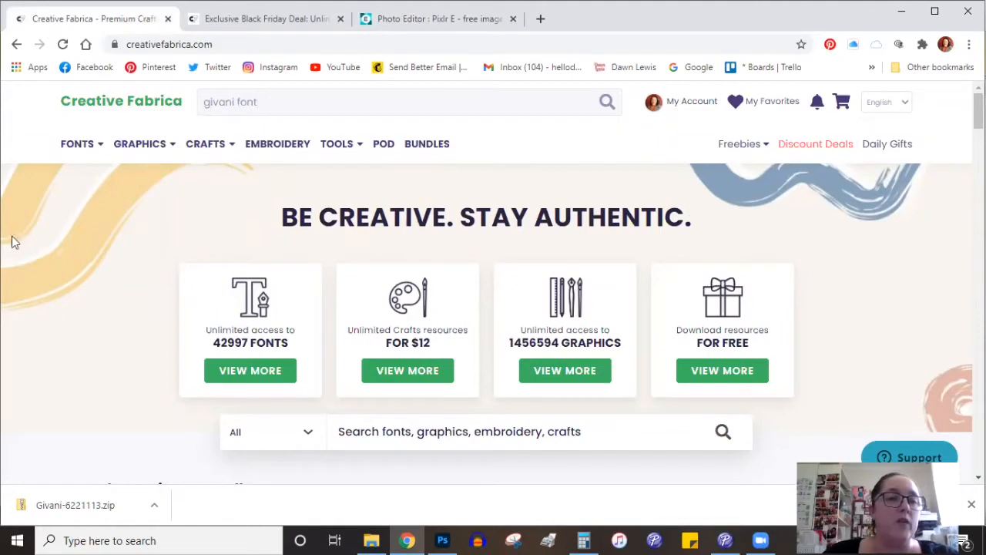
Step: Search the site for "givani font" and open the product page of the Givani font
{"action": "left_click", "coordinate": [269, 26]}
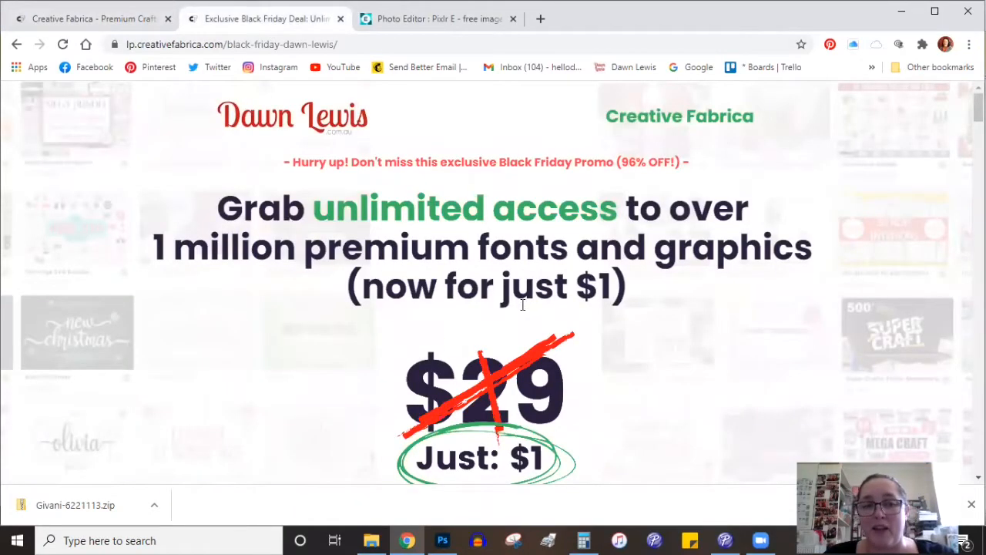
{"action": "left_click", "coordinate": [121, 20]}
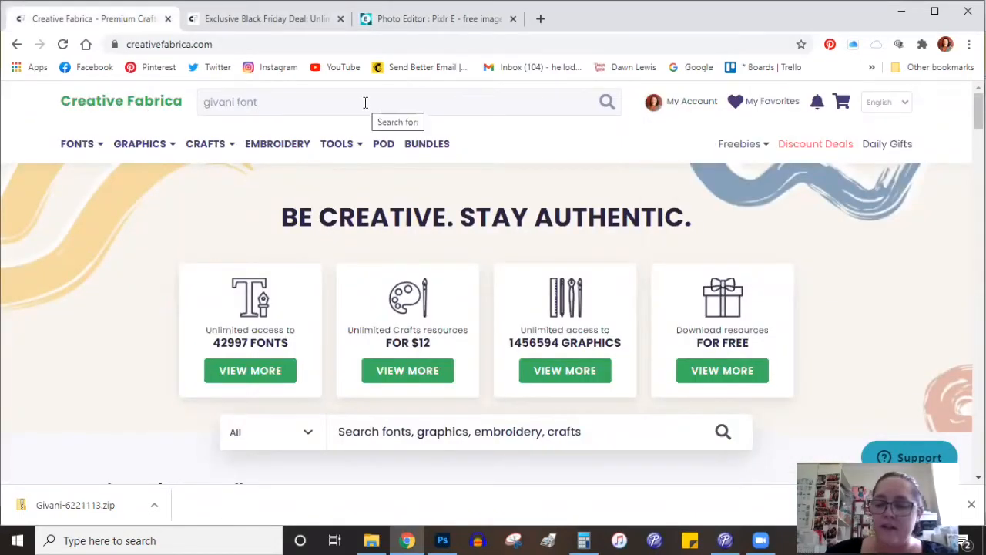
{"action": "key", "text": "Return"}
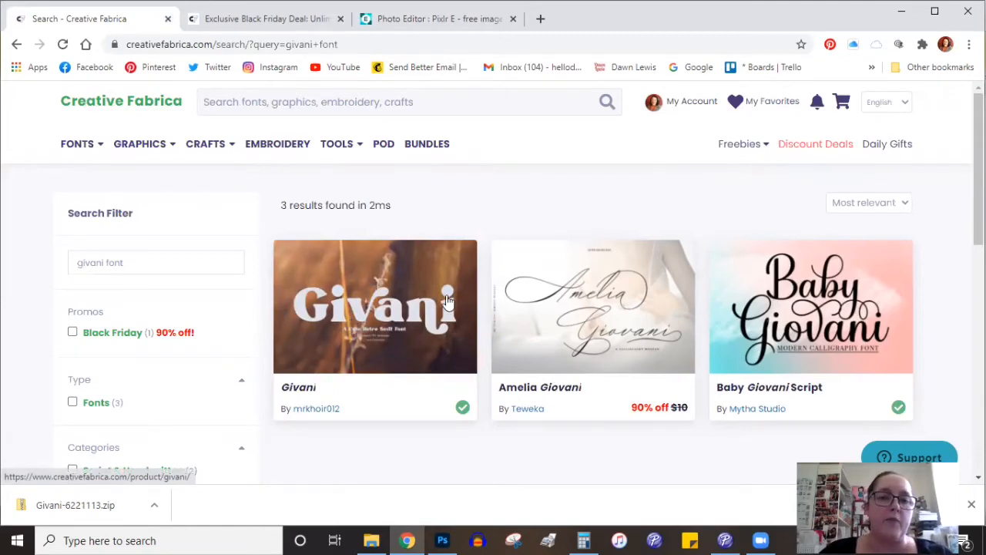
{"action": "left_click", "coordinate": [356, 312]}
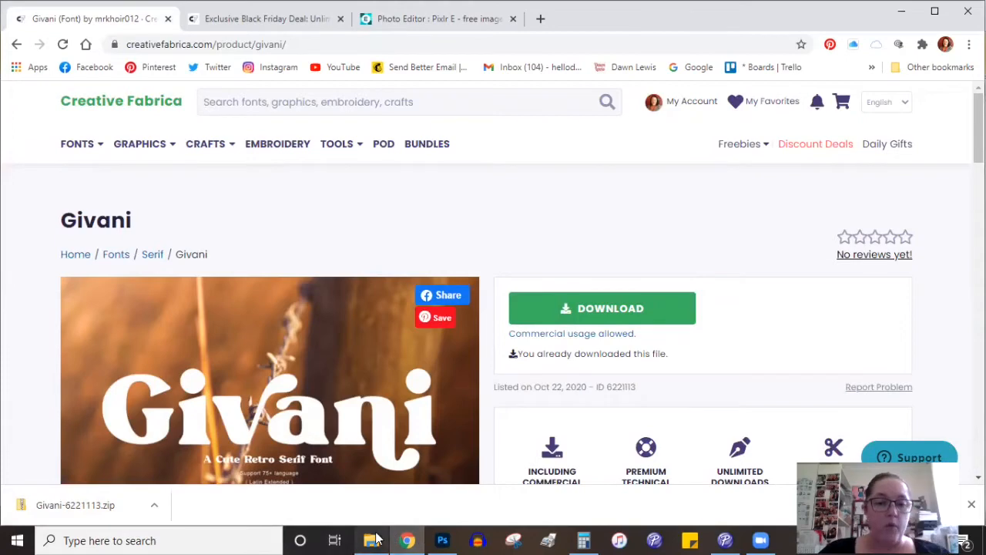
Step: Switch to File Explorer and extract the Givani-6221113 zip archive directly into the Downloads folder
{"action": "left_click", "coordinate": [431, 502]}
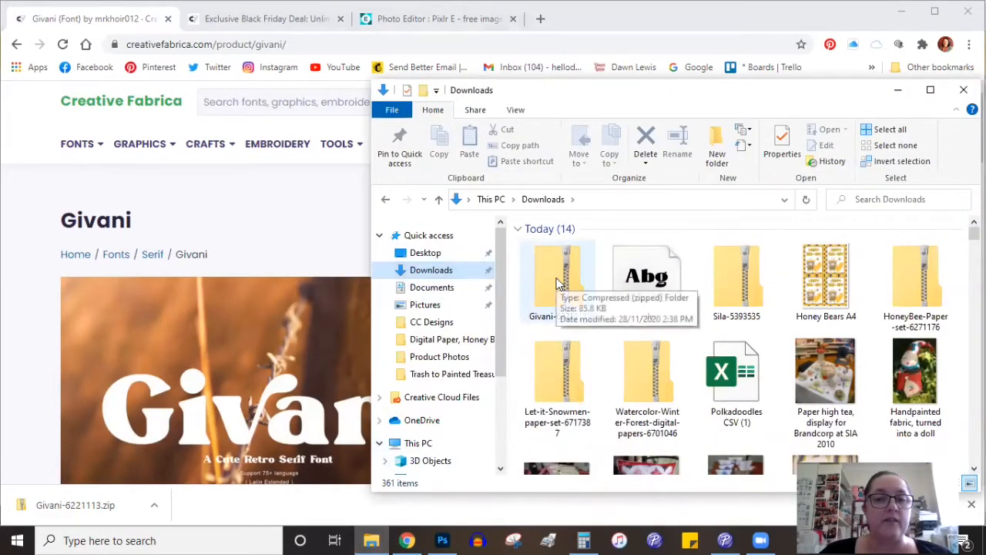
{"action": "left_click", "coordinate": [556, 278]}
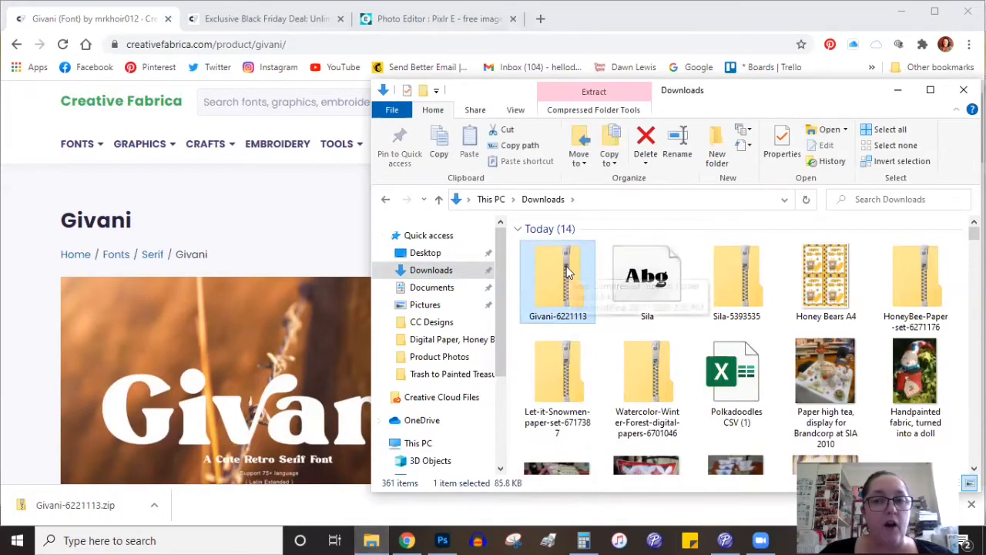
{"action": "left_click", "coordinate": [579, 112]}
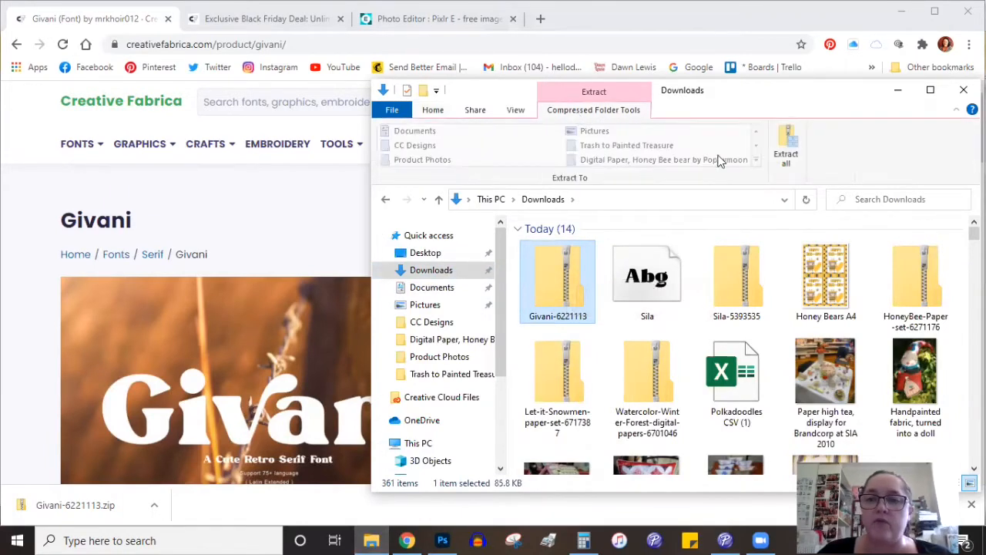
{"action": "left_click", "coordinate": [788, 159]}
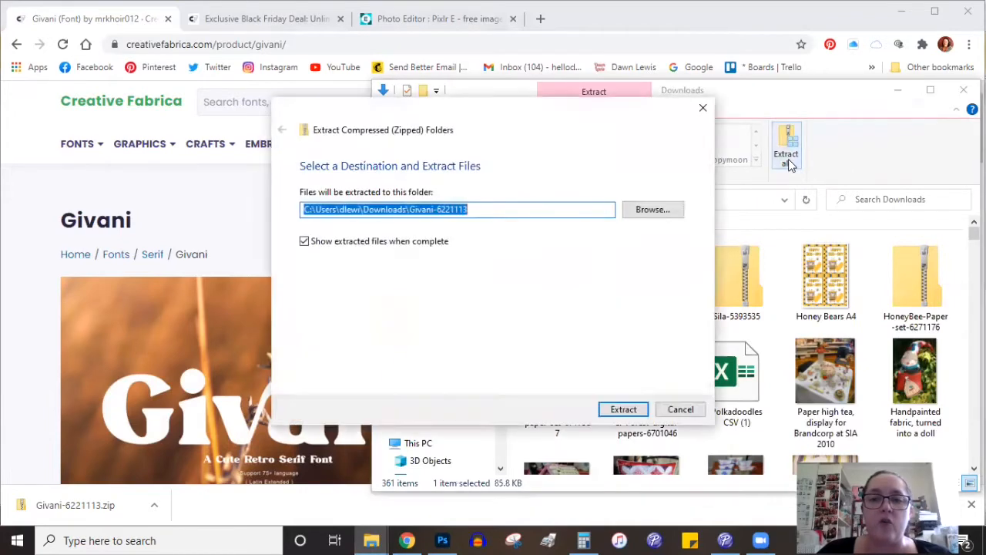
{"action": "left_click", "coordinate": [642, 209]}
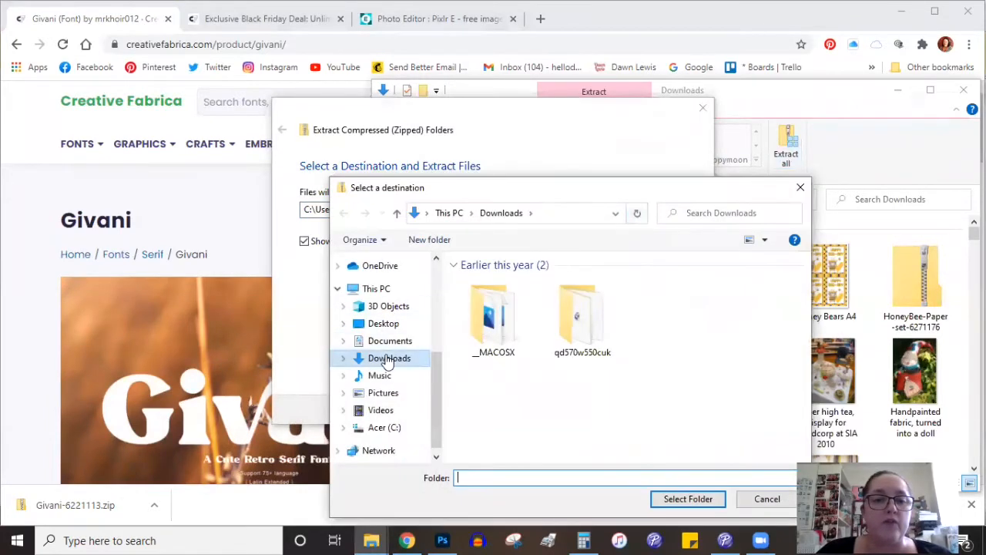
{"action": "left_click", "coordinate": [388, 360]}
{"action": "left_click", "coordinate": [696, 498]}
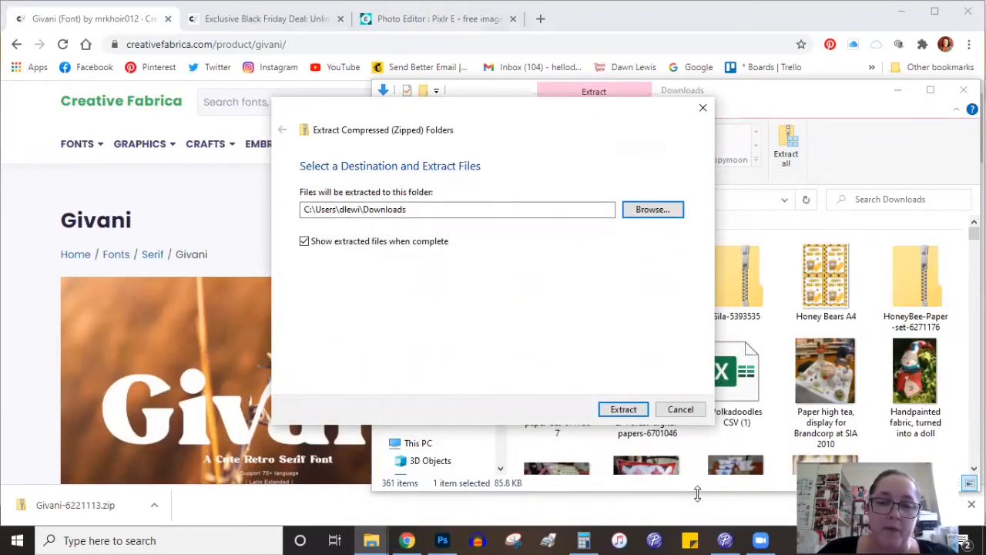
{"action": "left_click", "coordinate": [623, 409]}
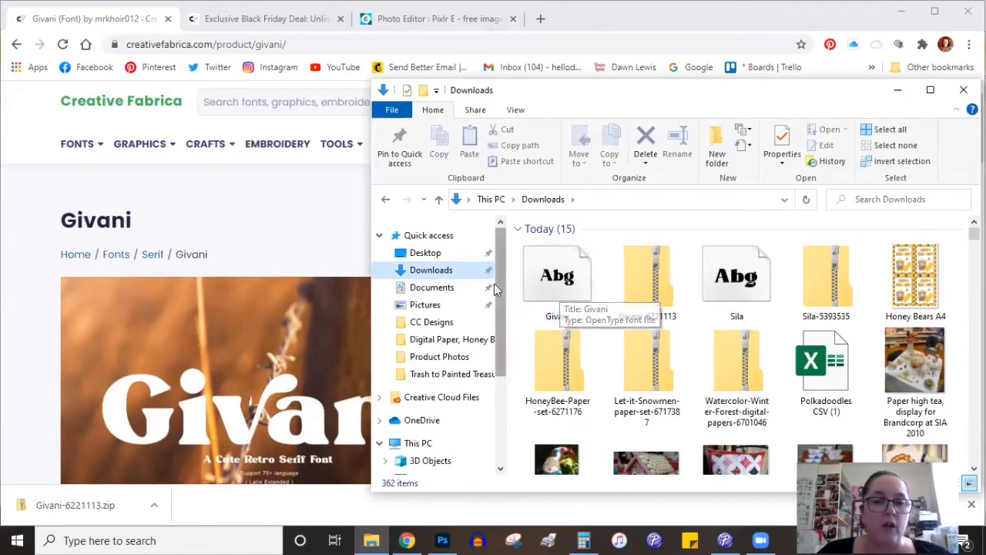
Step: Install the extracted Givani font file by moving it into the Fonts folder under Windows on the Acer (C:) drive
{"action": "left_click_drag", "start_coordinate": [494, 285], "coordinate": [489, 375]}
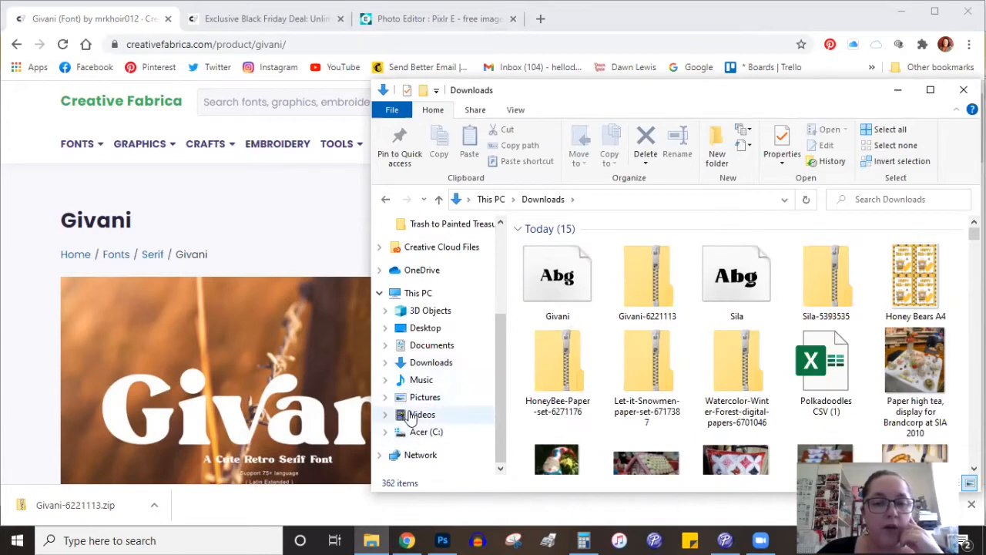
{"action": "scroll", "coordinate": [449, 374], "scroll_direction": "up", "scroll_amount": 1}
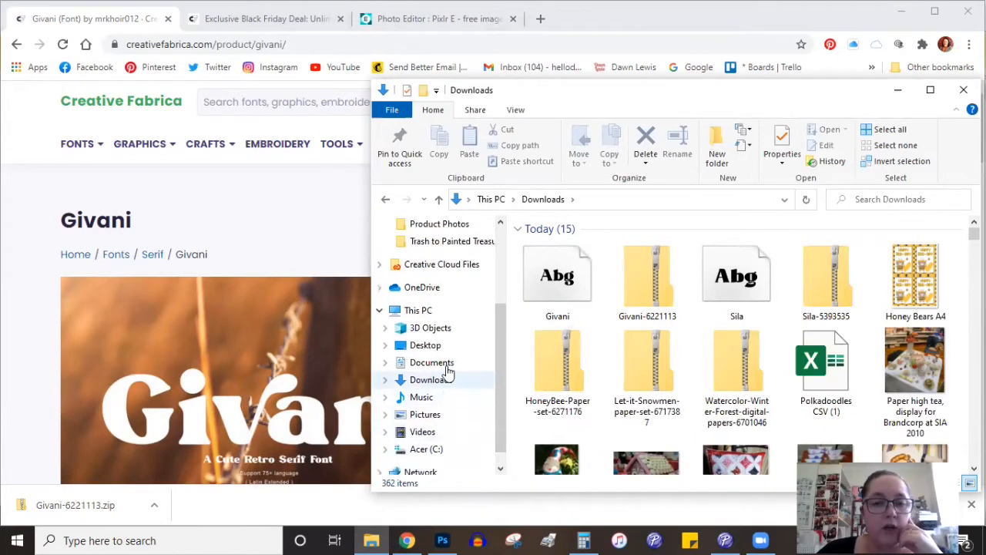
{"action": "left_click", "coordinate": [385, 448]}
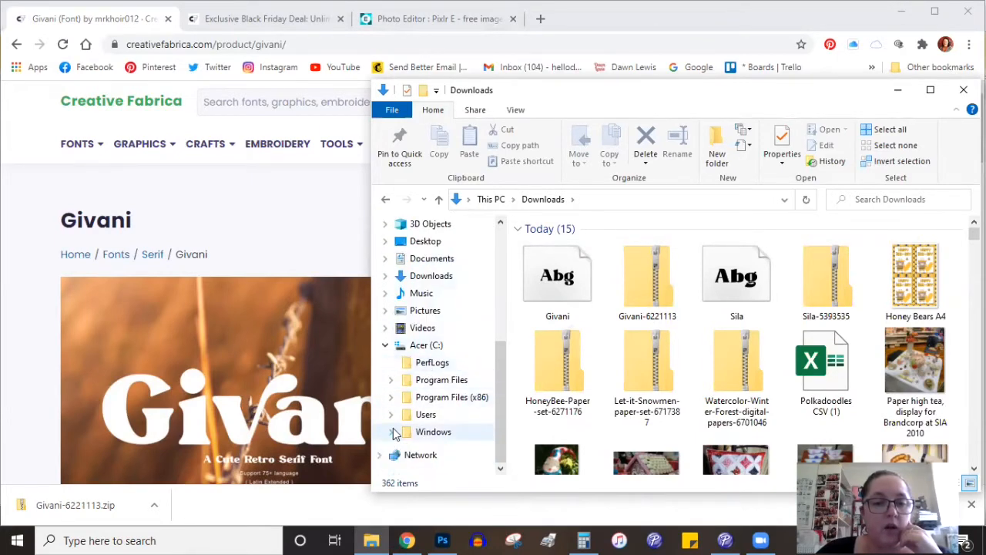
{"action": "left_click", "coordinate": [391, 432]}
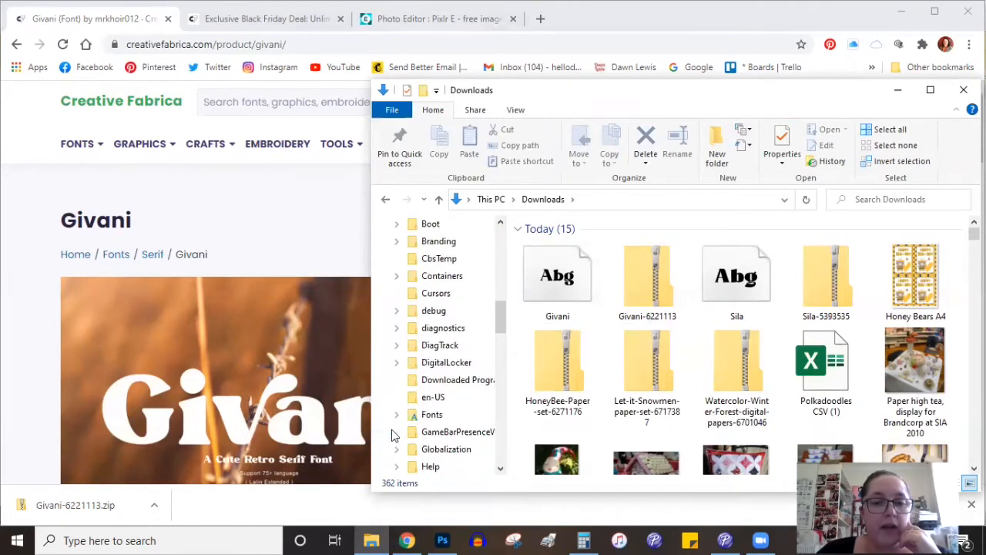
{"action": "left_click_drag", "start_coordinate": [557, 286], "coordinate": [454, 364]}
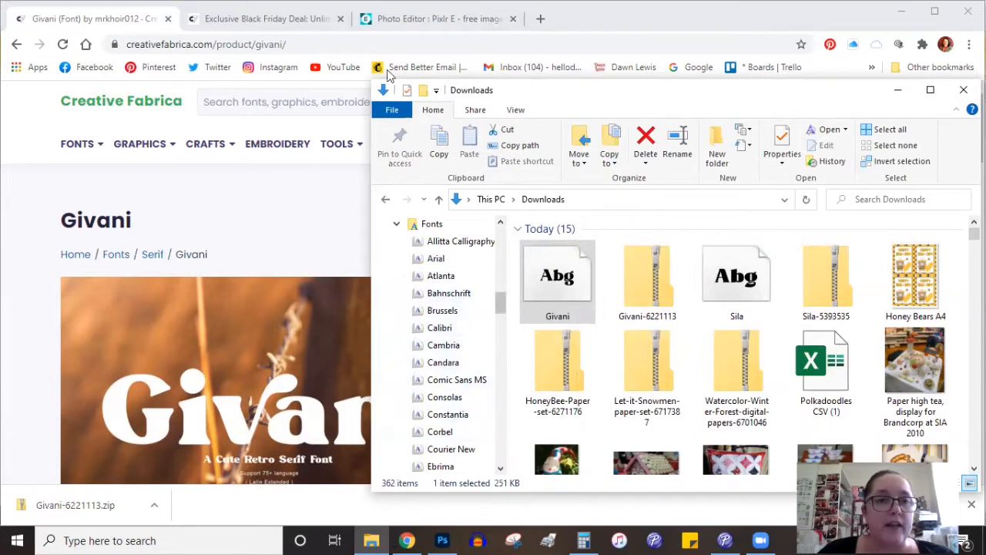
Step: Switch to Pixlr E in the browser and create a new 1754 x 1240 px image with a white background
{"action": "left_click", "coordinate": [308, 27]}
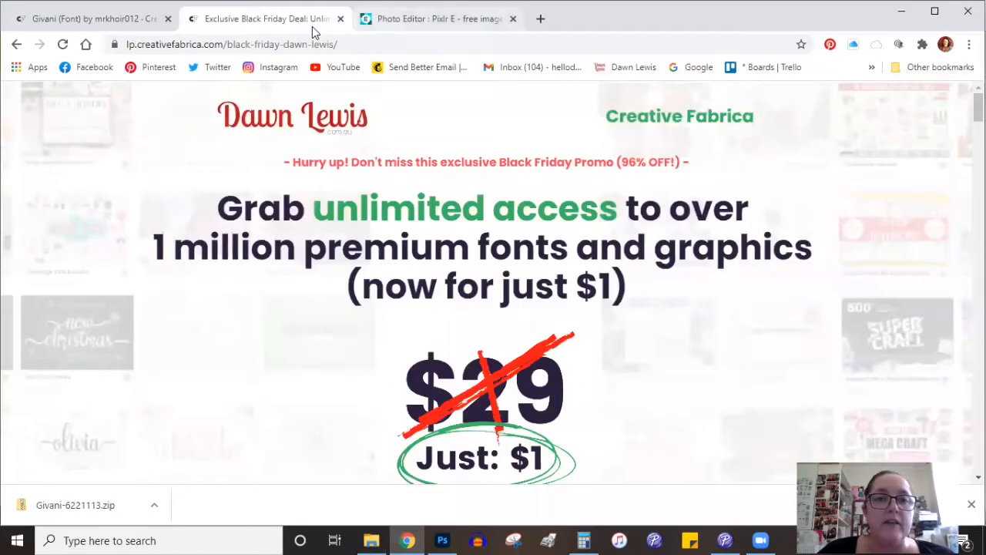
{"action": "key", "text": "ctrl+Tab"}
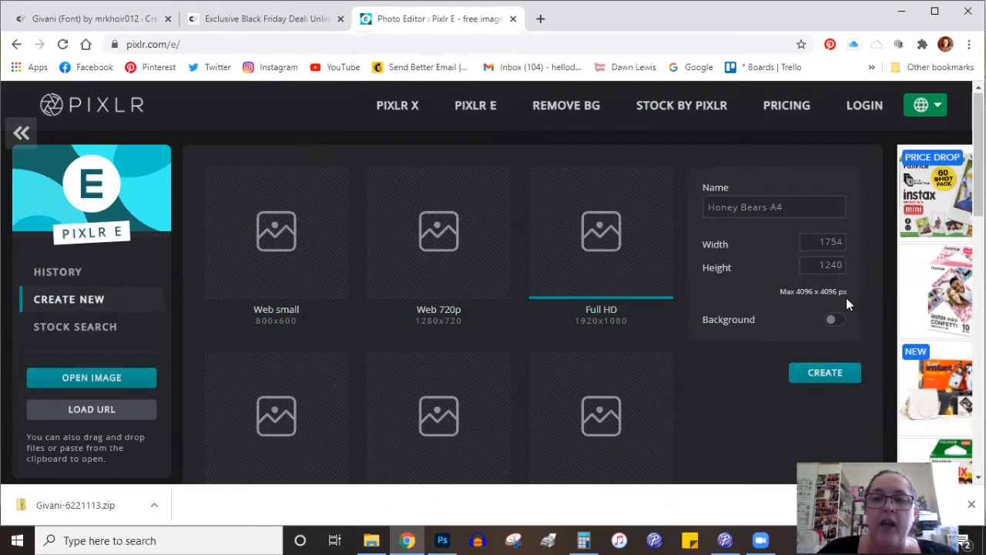
{"action": "left_click", "coordinate": [821, 254]}
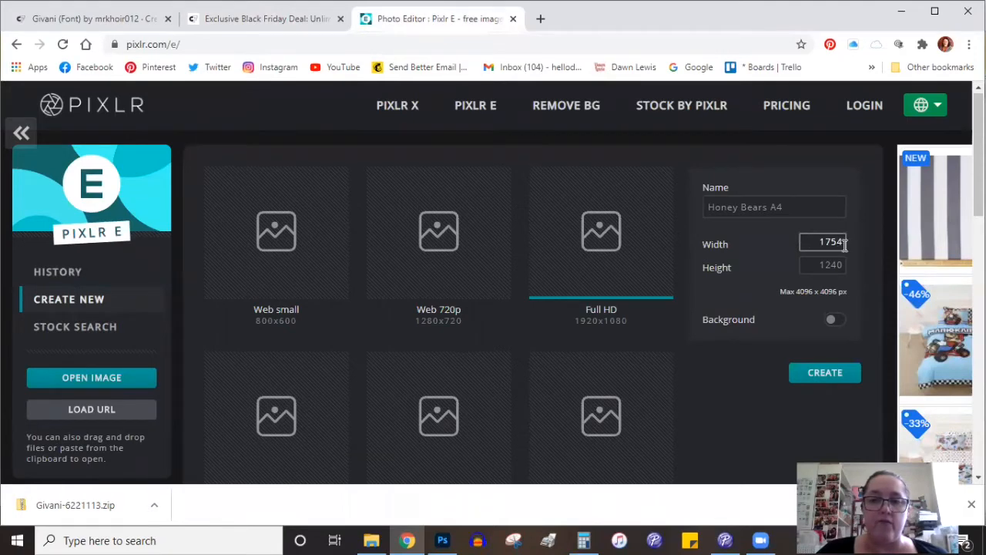
{"action": "left_click", "coordinate": [819, 267]}
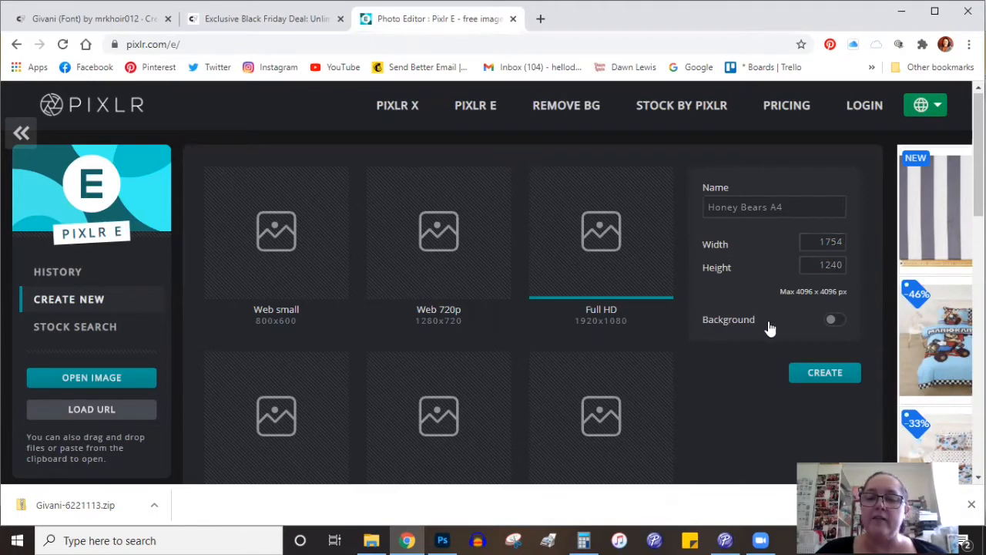
{"action": "left_click", "coordinate": [835, 321]}
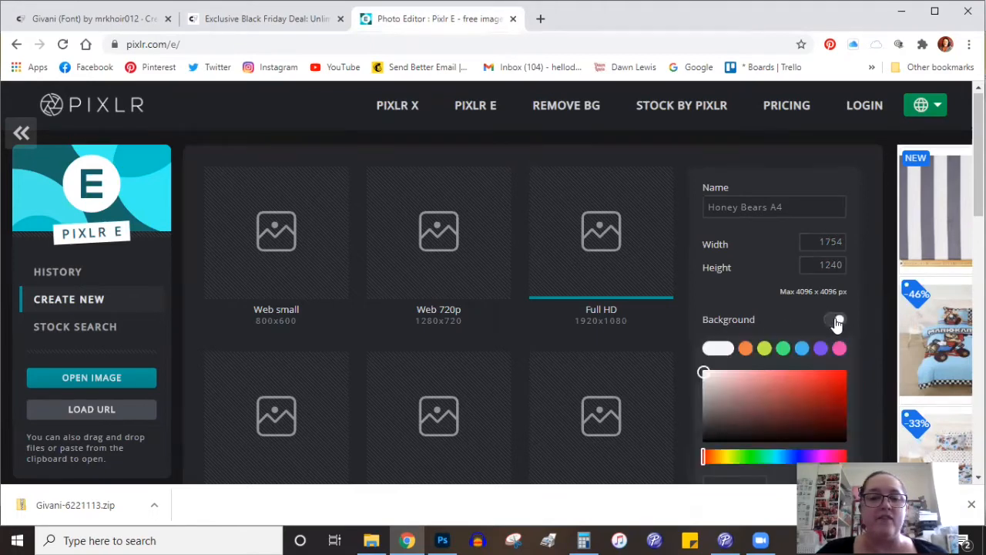
{"action": "left_click", "coordinate": [717, 351]}
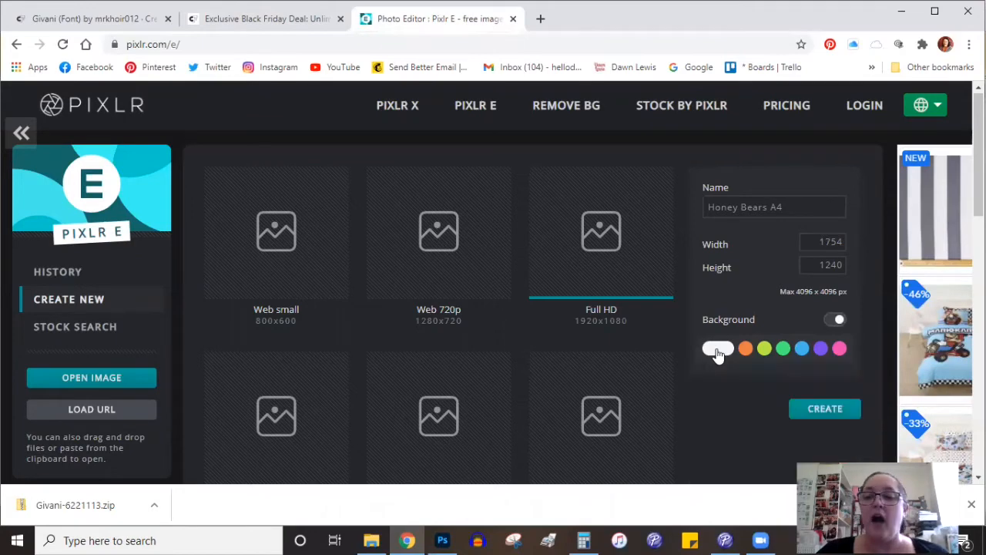
{"action": "left_click", "coordinate": [824, 409]}
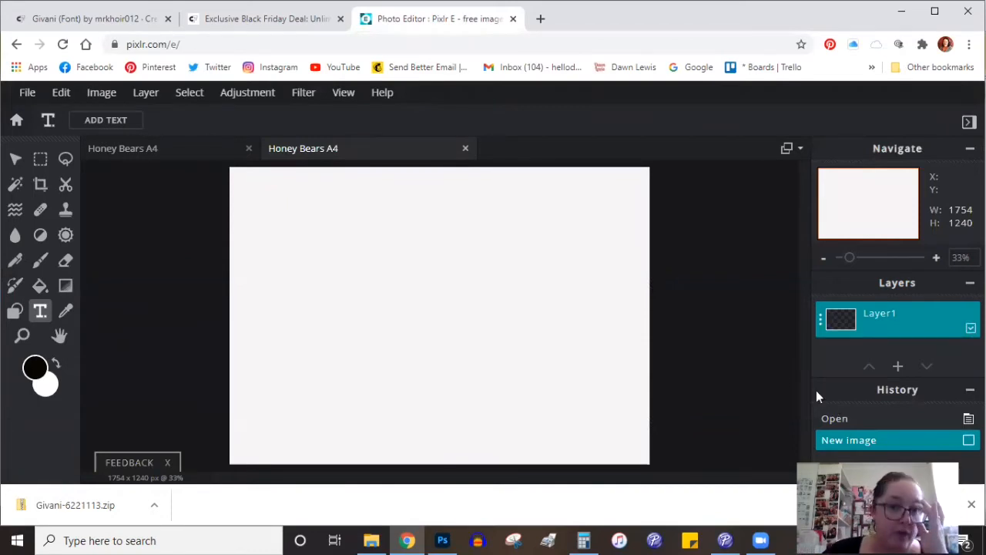
Step: Close both open Honey Bears A4 images and reopen only the blank white one from the history
{"action": "left_click", "coordinate": [465, 149]}
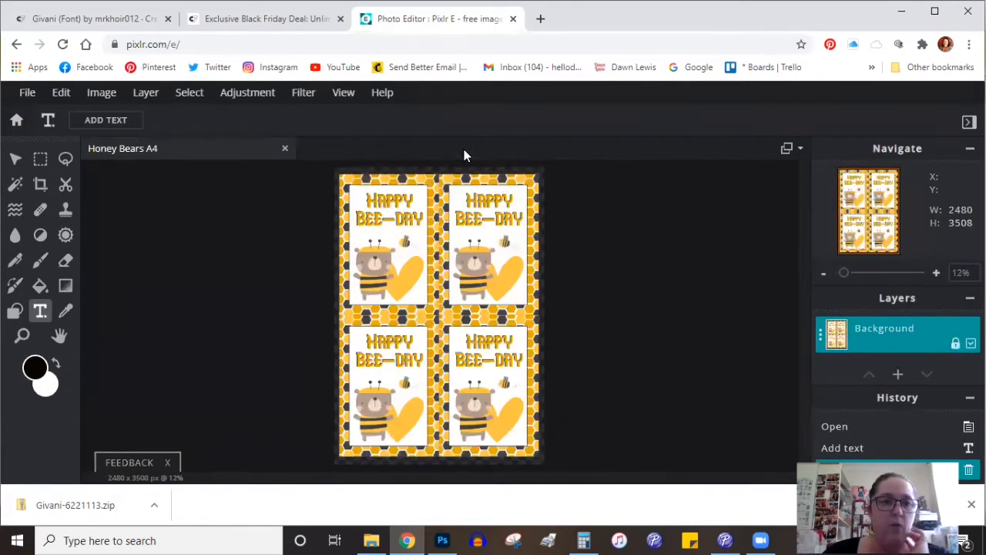
{"action": "left_click", "coordinate": [284, 148]}
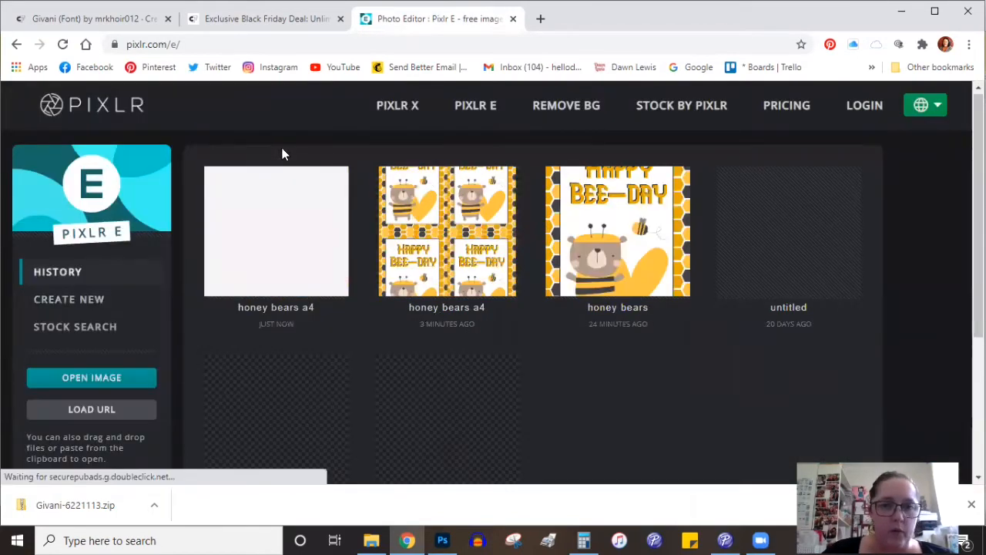
{"action": "left_click", "coordinate": [260, 240]}
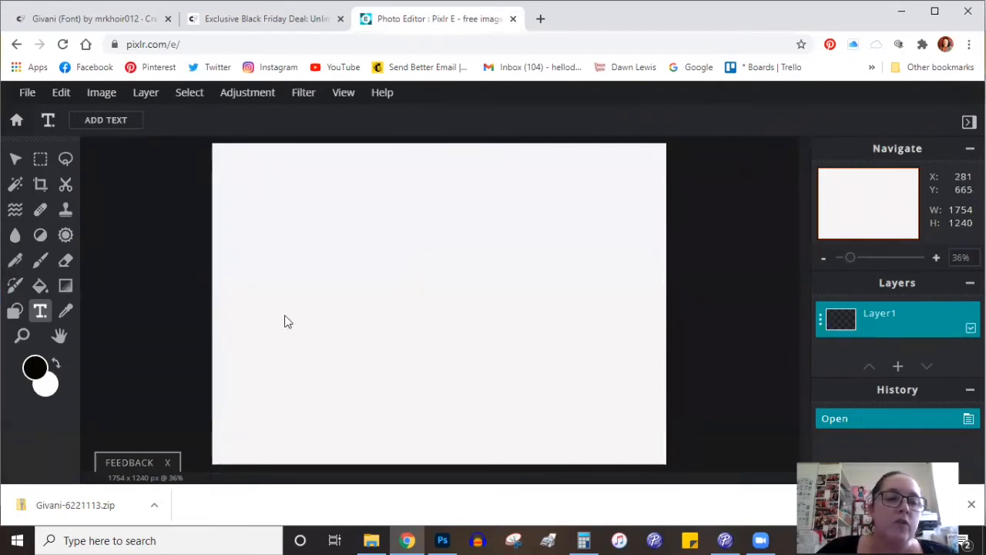
Step: Add a text layer to the blank image and replace all of its placeholder text with "HBD2U"
{"action": "left_click", "coordinate": [899, 368]}
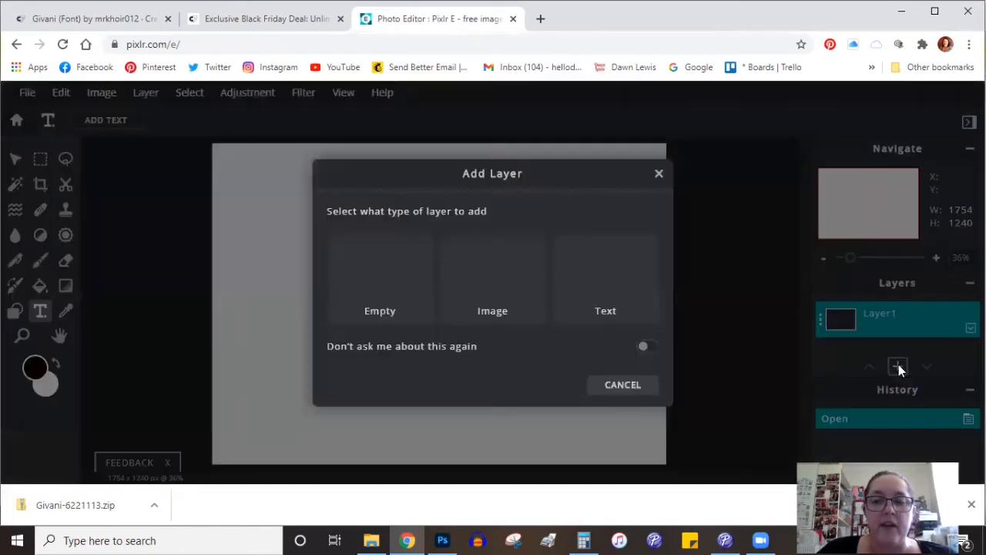
{"action": "left_click", "coordinate": [605, 273]}
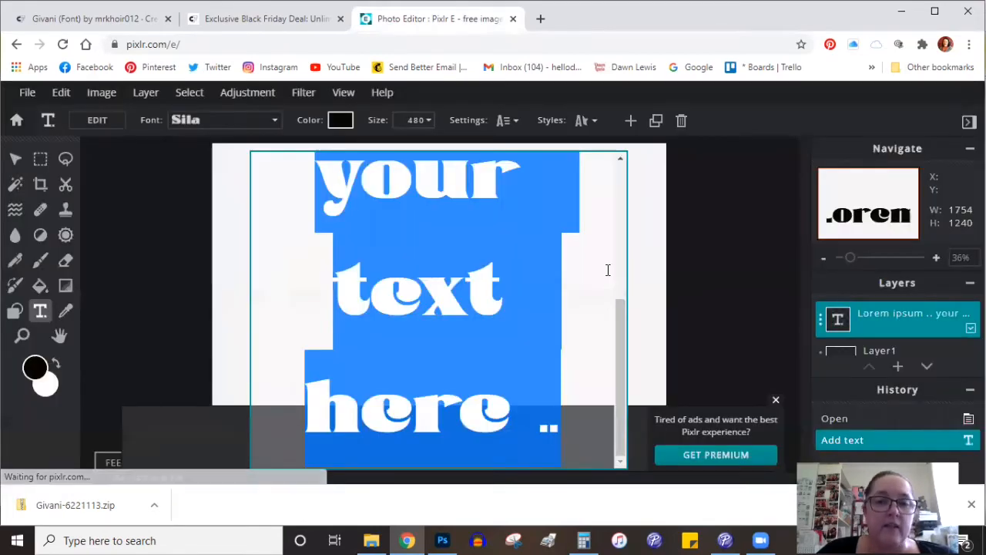
{"action": "left_click_drag", "start_coordinate": [329, 182], "coordinate": [590, 403]}
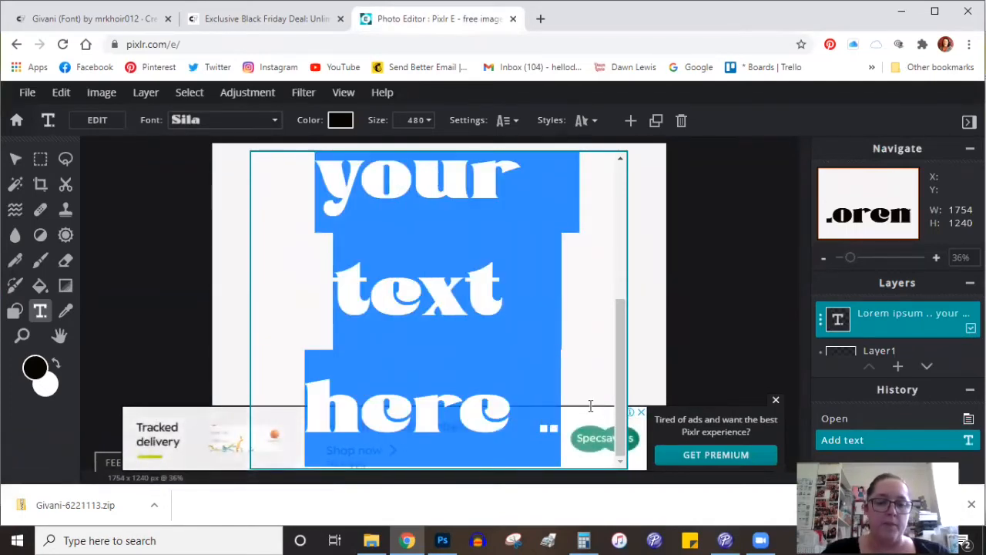
{"action": "type", "text": "HB"}
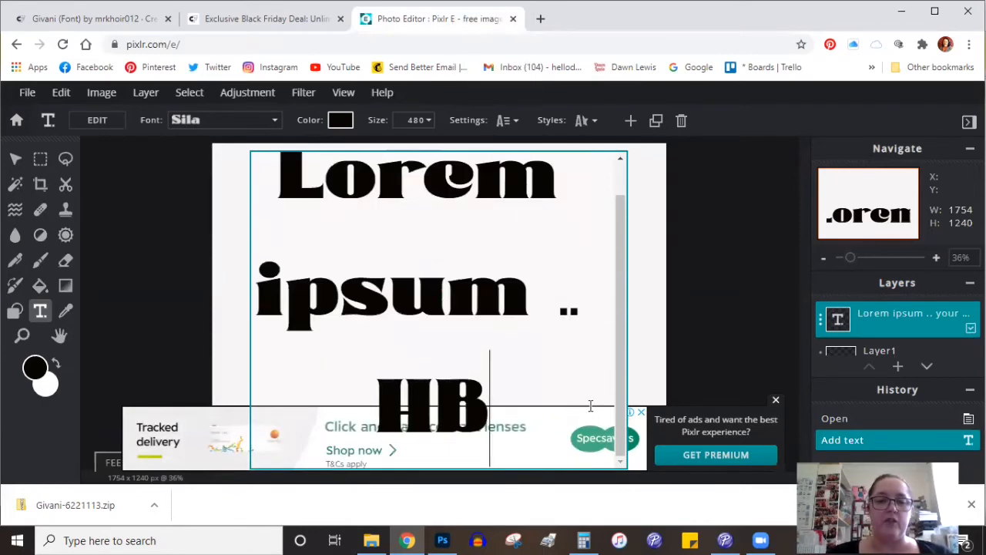
{"action": "type", "text": "D2U"}
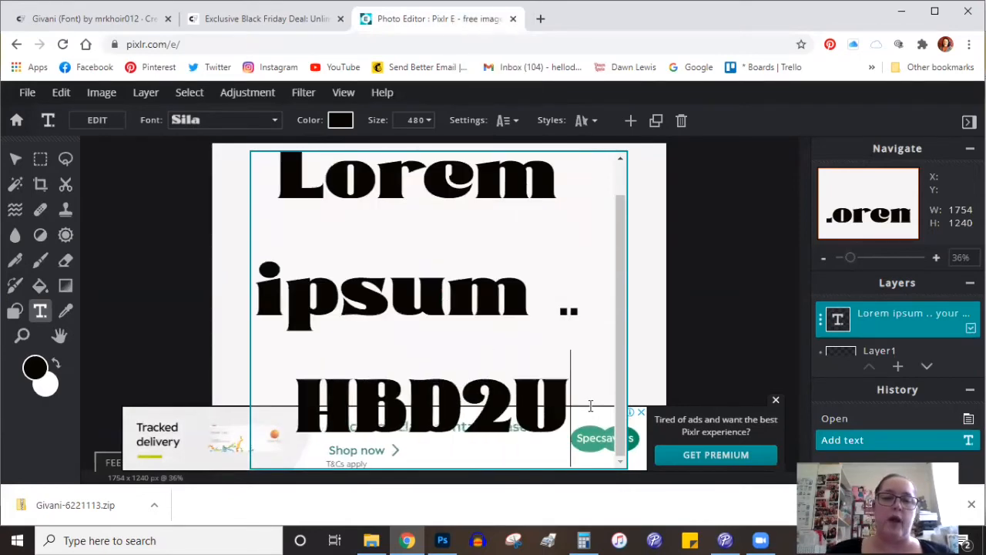
{"action": "left_click_drag", "start_coordinate": [299, 390], "coordinate": [242, 205]}
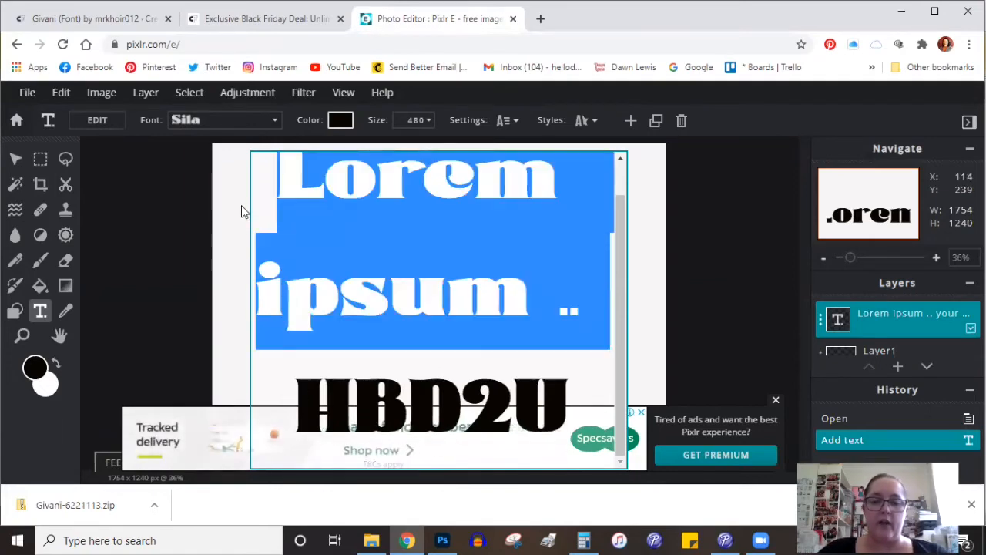
{"action": "key", "text": "BackSpace"}
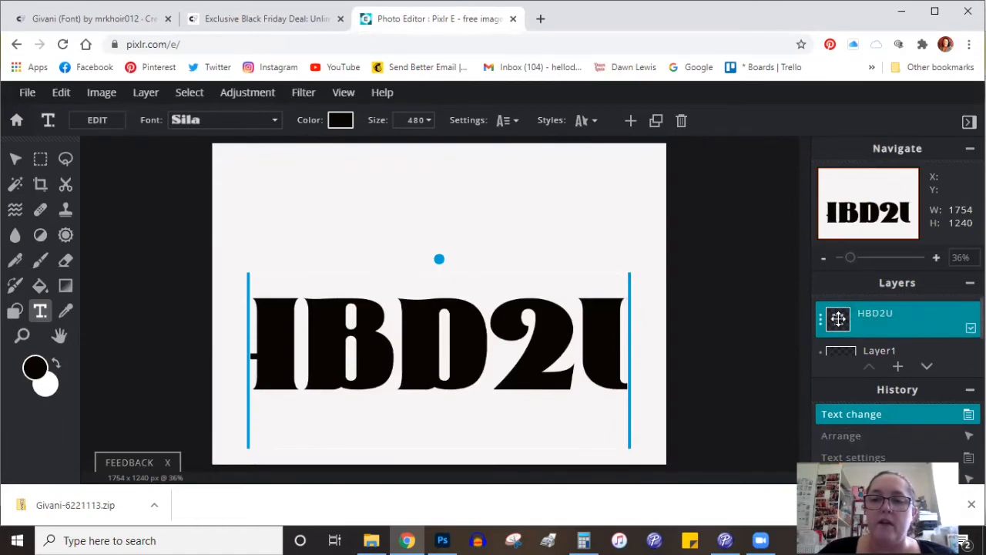
Step: Add the Givani font file from Downloads as a local font and apply it to the HBD2U text
{"action": "left_click", "coordinate": [276, 124]}
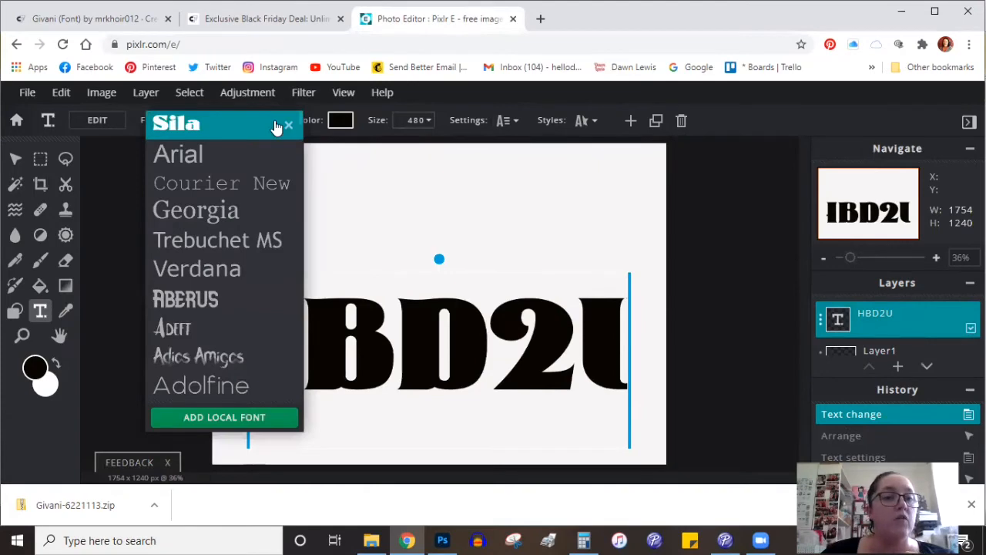
{"action": "left_click", "coordinate": [212, 395]}
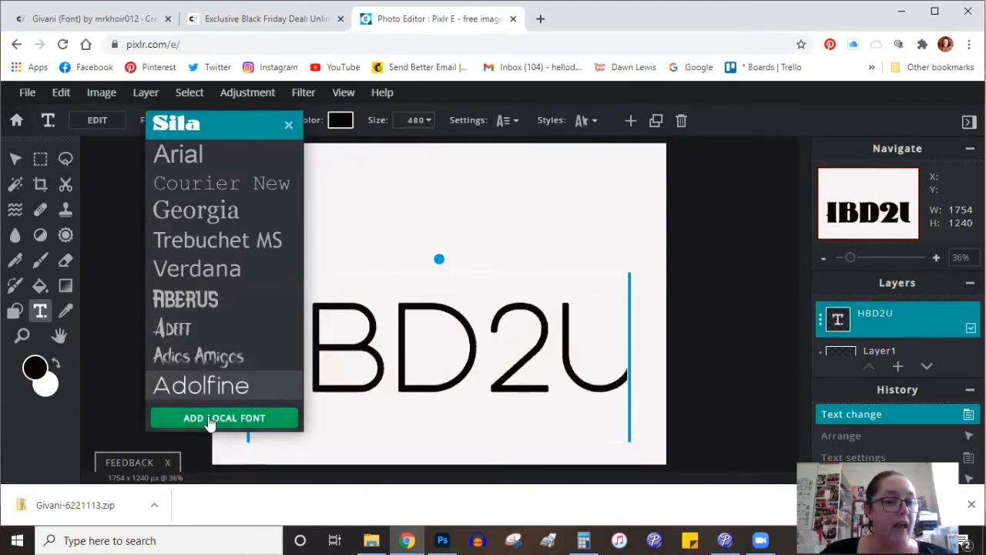
{"action": "left_click", "coordinate": [208, 416]}
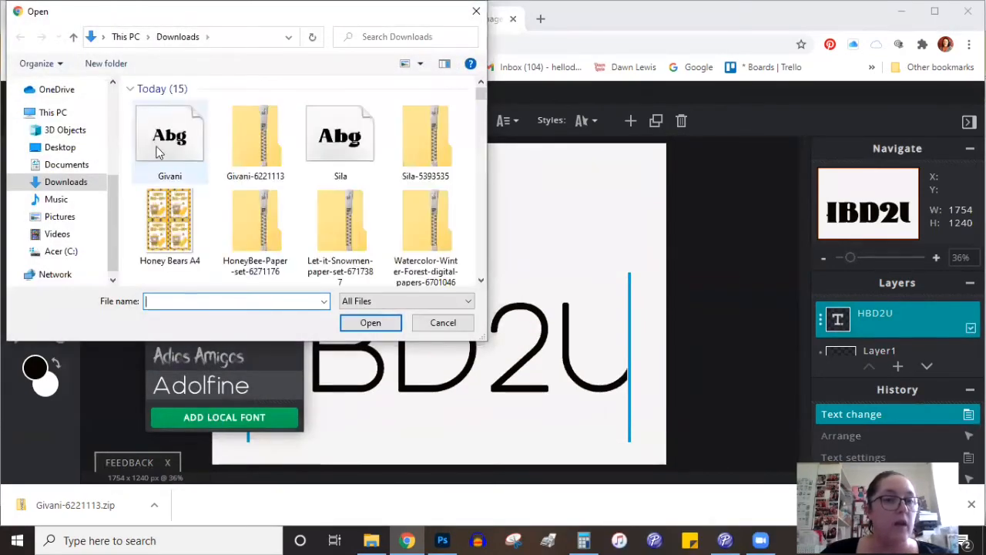
{"action": "left_click", "coordinate": [162, 138]}
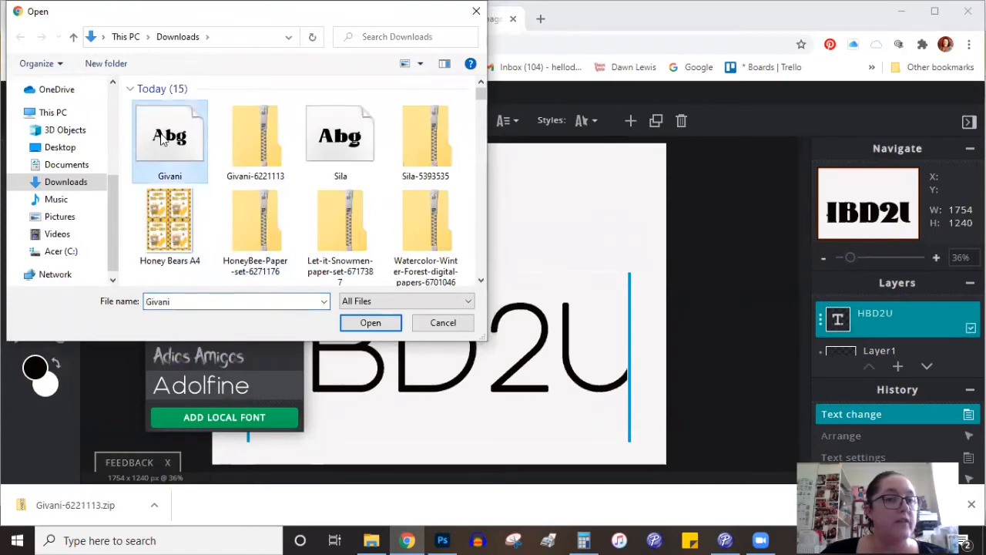
{"action": "left_click", "coordinate": [368, 324]}
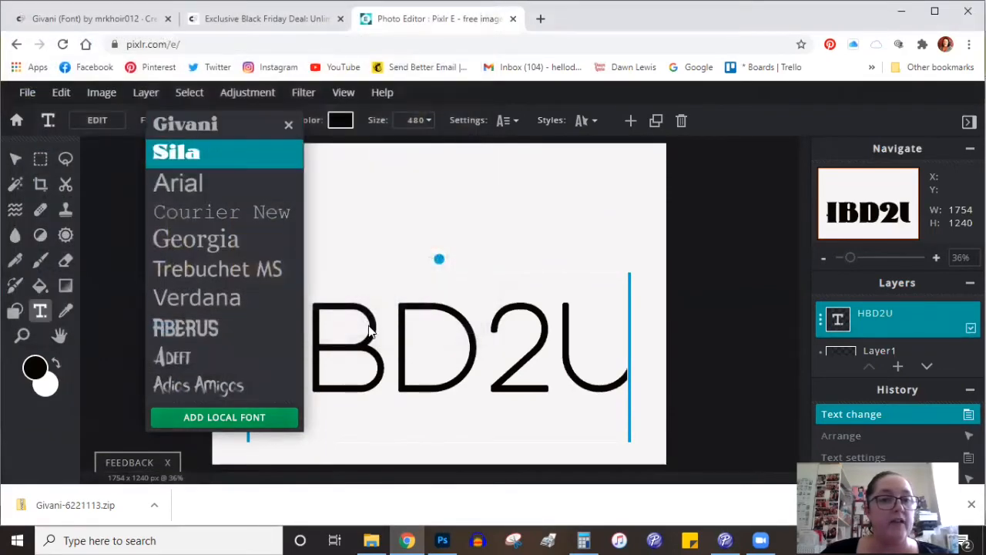
{"action": "left_click", "coordinate": [197, 124]}
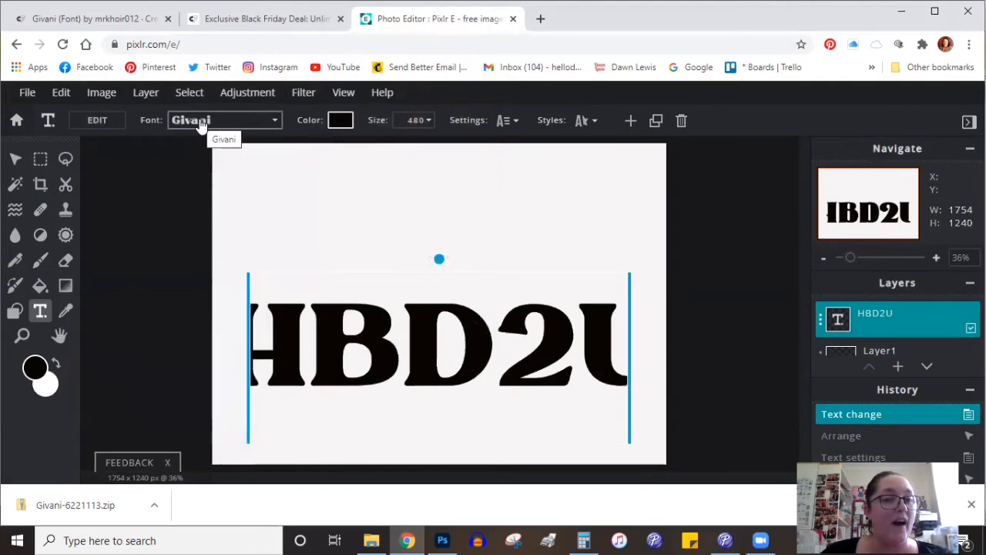
Step: Widen the HBD2U text box on both sides so the first and last letters are not cut off
{"action": "left_click", "coordinate": [416, 120]}
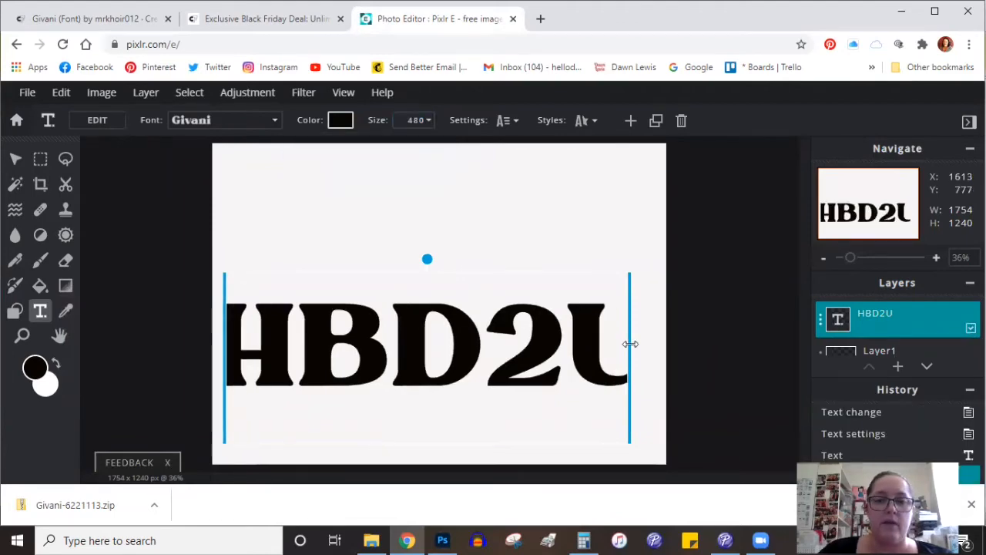
{"action": "left_click_drag", "start_coordinate": [631, 344], "coordinate": [652, 346]}
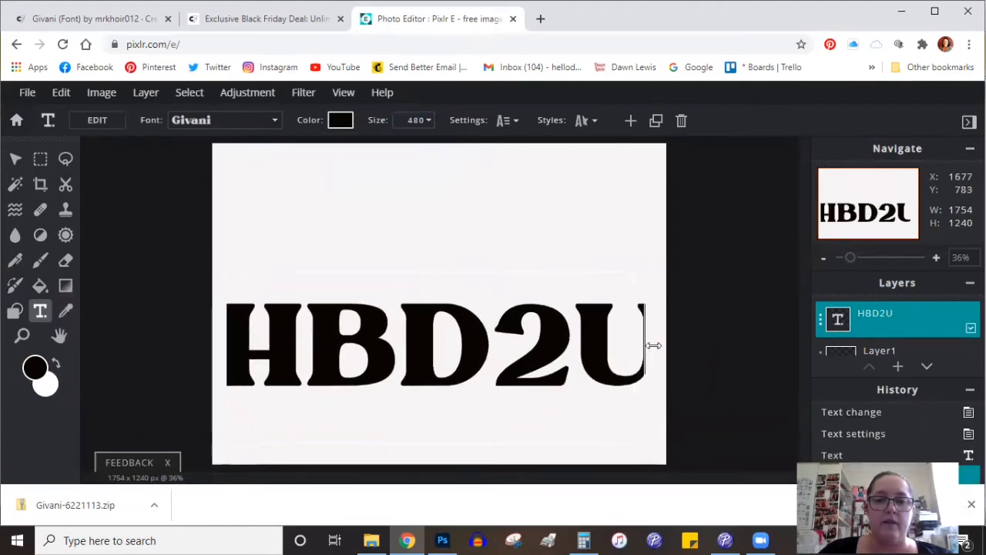
{"action": "double_click", "coordinate": [550, 347]}
Step: Set the HBD2U text size to 420 and move the text up into the upper half of the page
{"action": "left_click", "coordinate": [413, 119]}
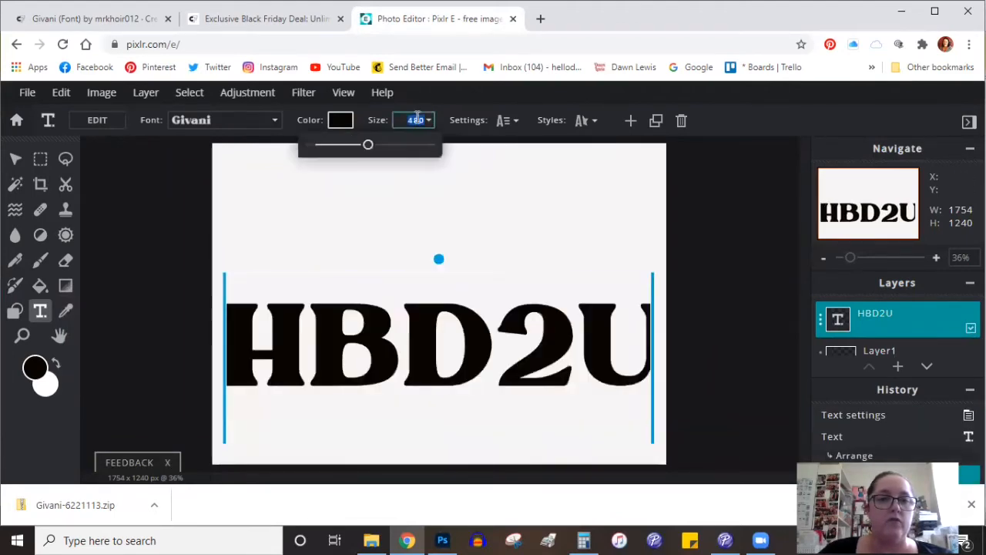
{"action": "type", "text": "420"}
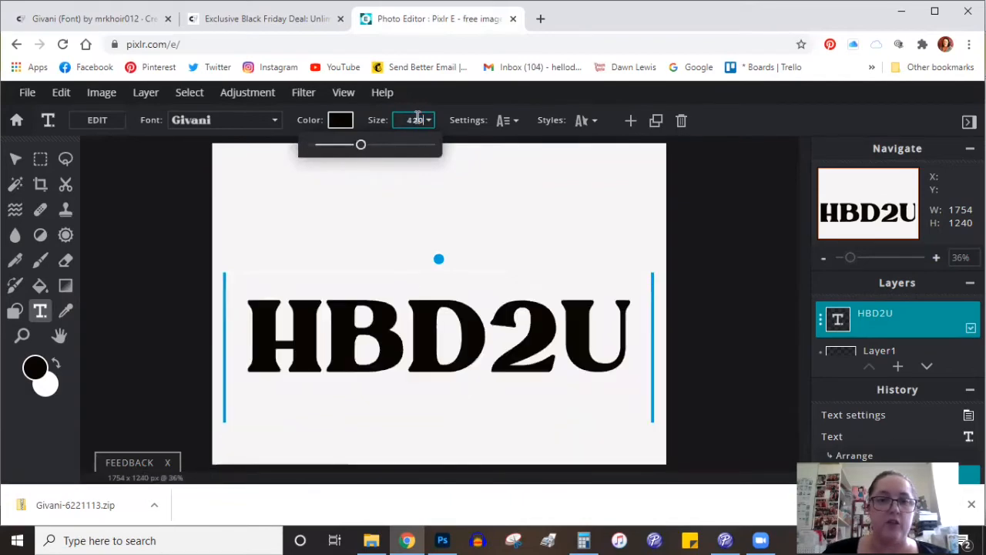
{"action": "left_click", "coordinate": [469, 394]}
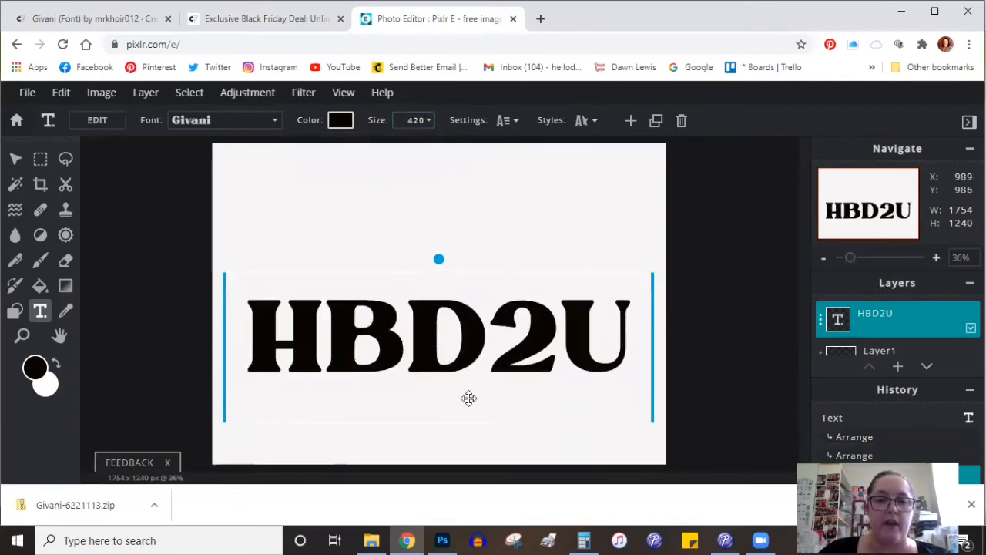
{"action": "left_click_drag", "start_coordinate": [480, 362], "coordinate": [479, 269]}
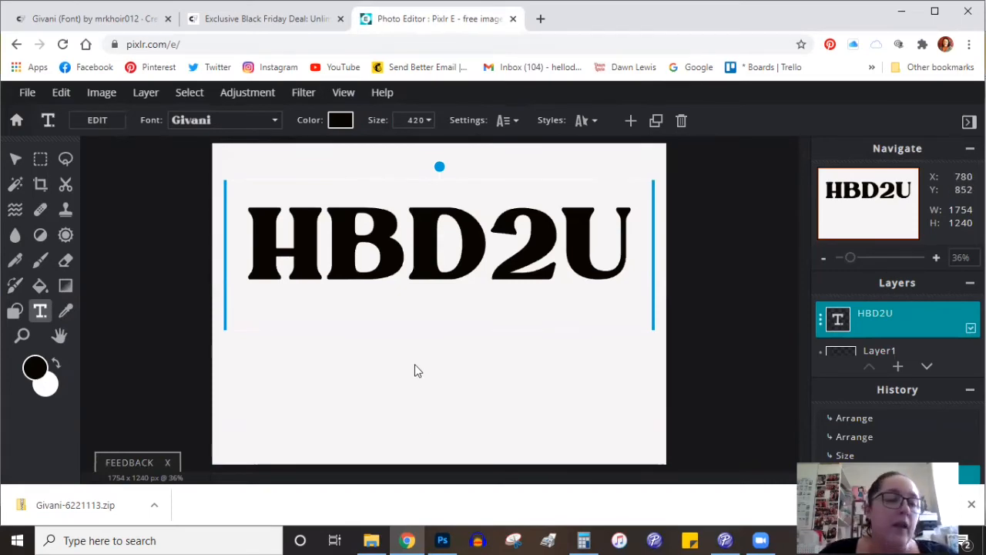
Step: Add the yellow dashed honey bee papers image as a new layer and place it beneath the HBD2U text layer
{"action": "left_click", "coordinate": [900, 334]}
{"action": "left_click", "coordinate": [897, 368]}
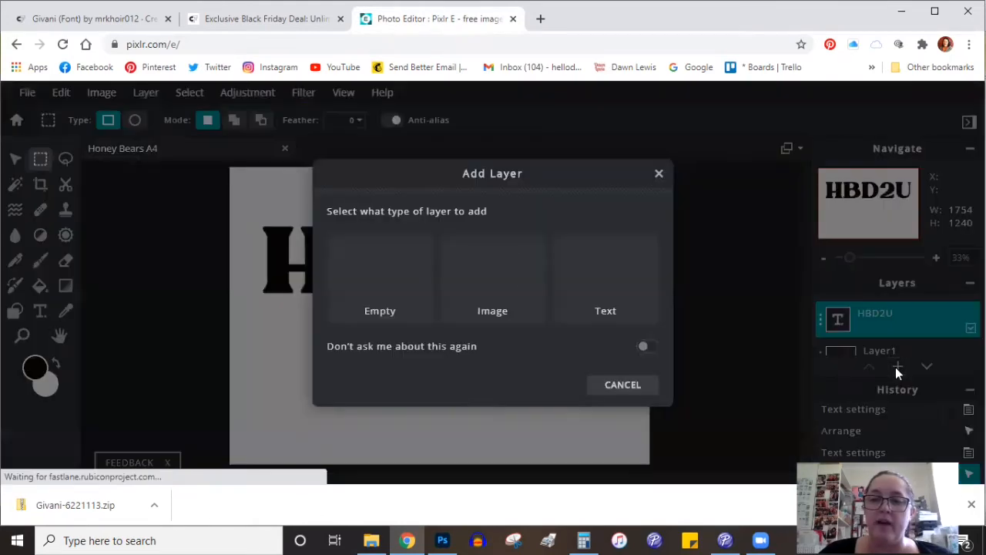
{"action": "left_click", "coordinate": [492, 277]}
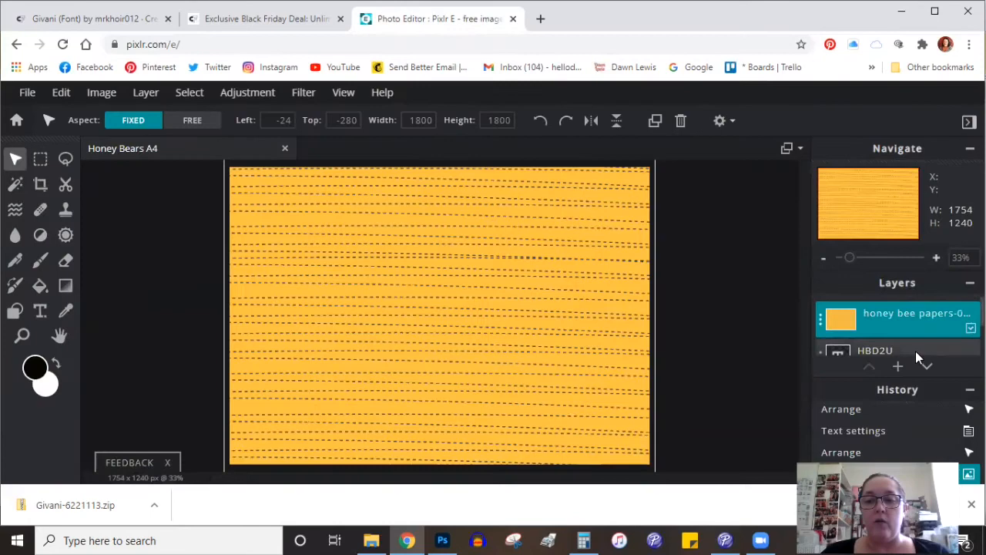
{"action": "left_click_drag", "start_coordinate": [916, 350], "coordinate": [913, 309]}
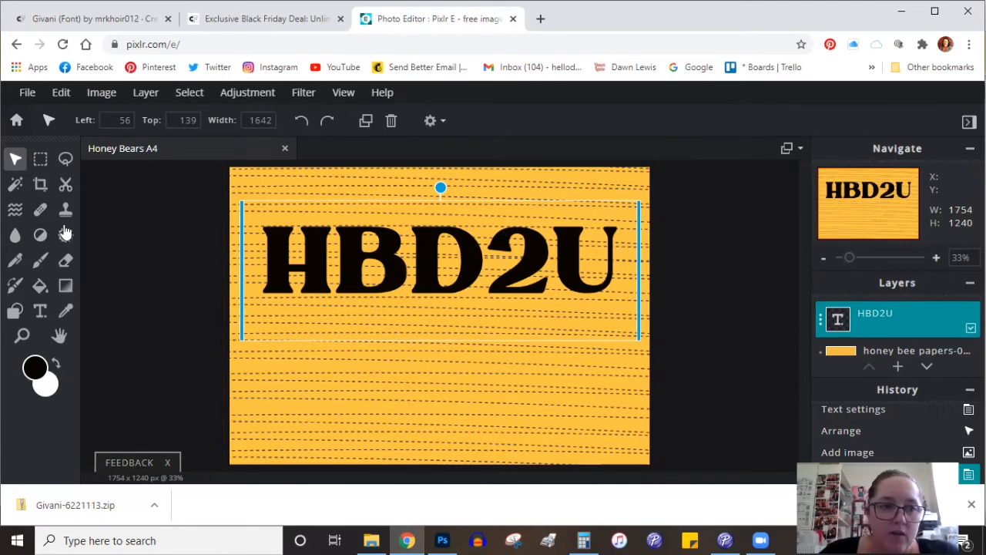
Step: Select all five HBD2U characters together with the Magic wand, adding each one to the selection at tolerance 32
{"action": "left_click", "coordinate": [15, 187]}
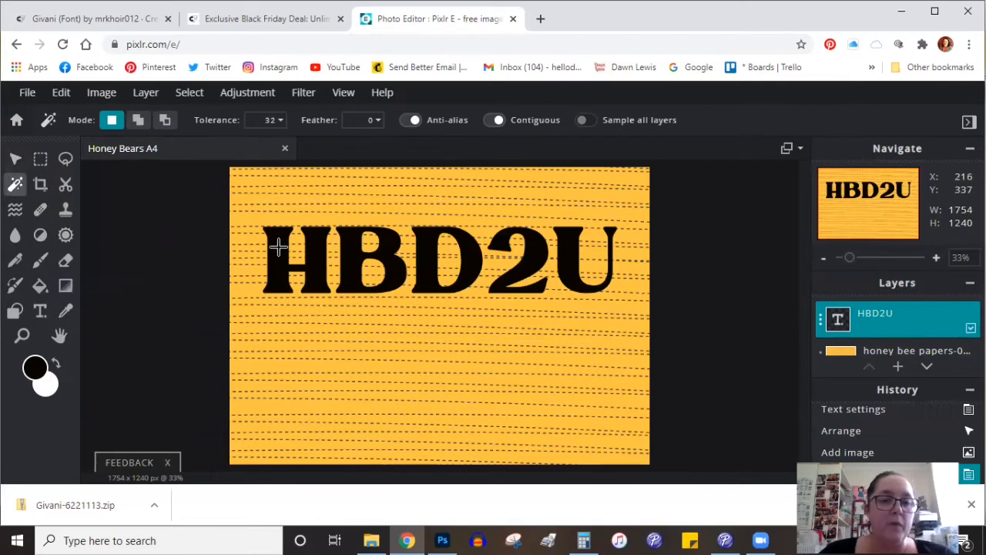
{"action": "key", "text": "shift"}
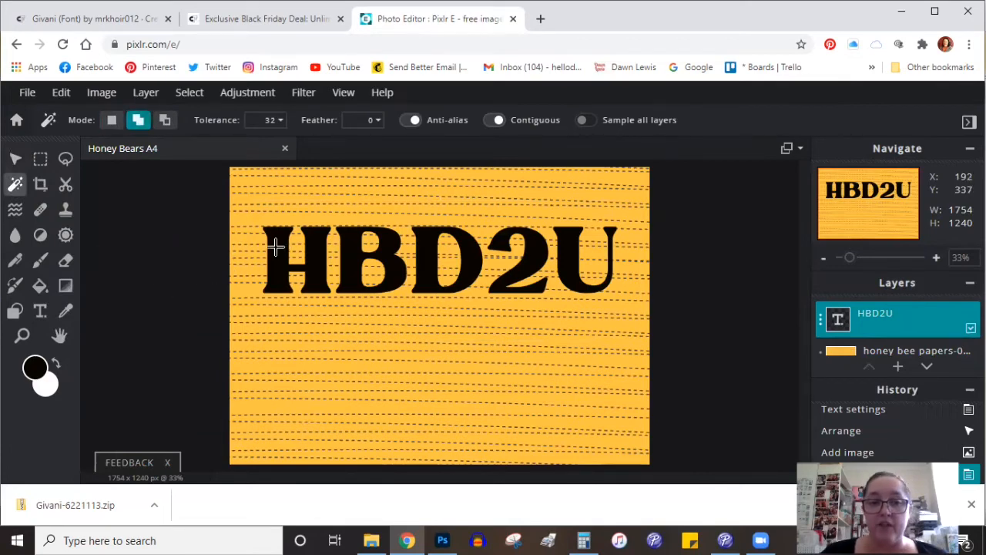
{"action": "left_click", "coordinate": [276, 247]}
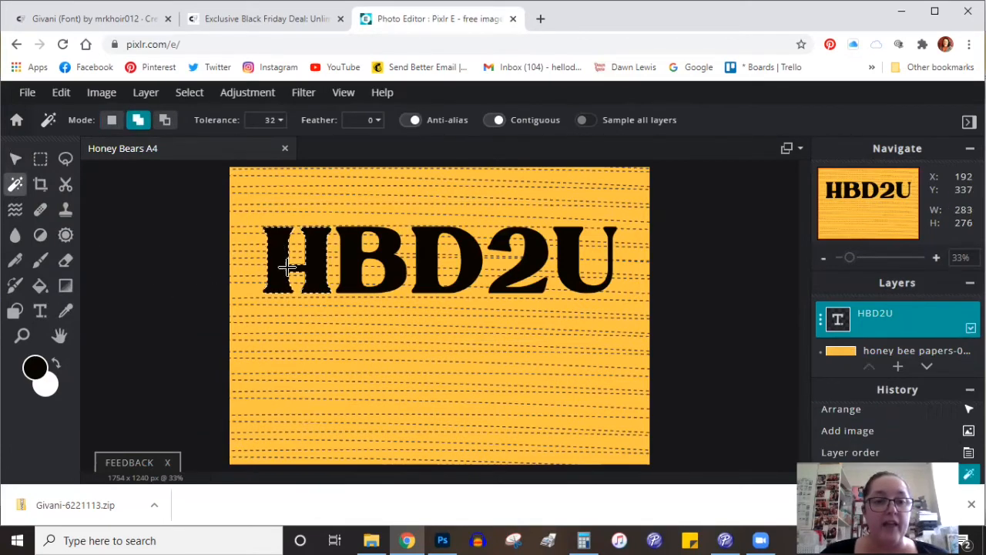
{"action": "left_click", "coordinate": [347, 253]}
{"action": "left_click", "coordinate": [427, 267]}
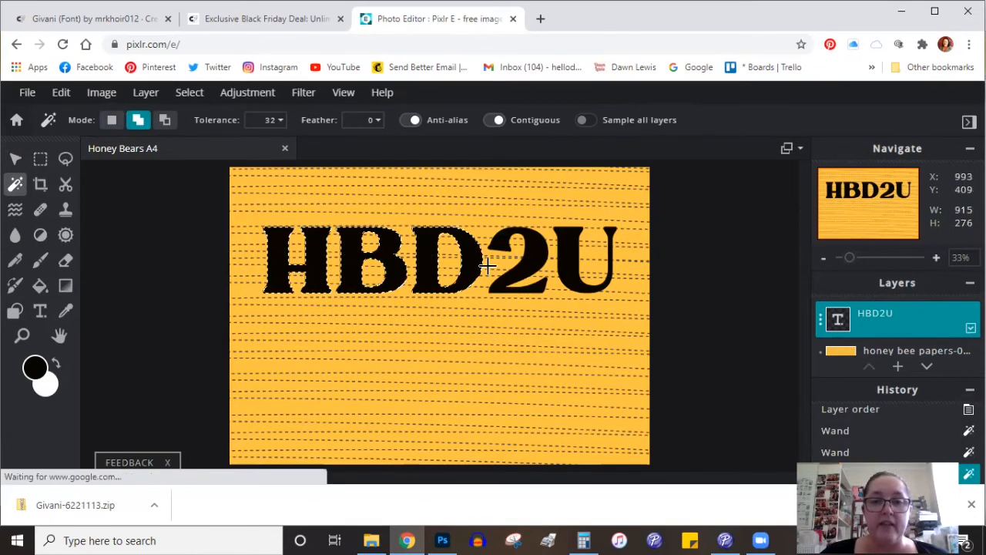
{"action": "left_click", "coordinate": [537, 255]}
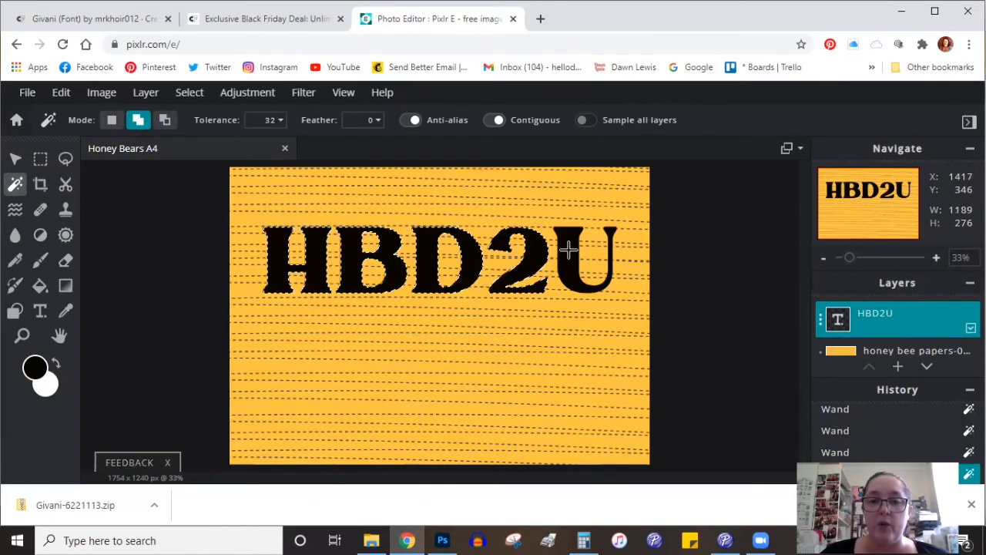
{"action": "left_click", "coordinate": [568, 248]}
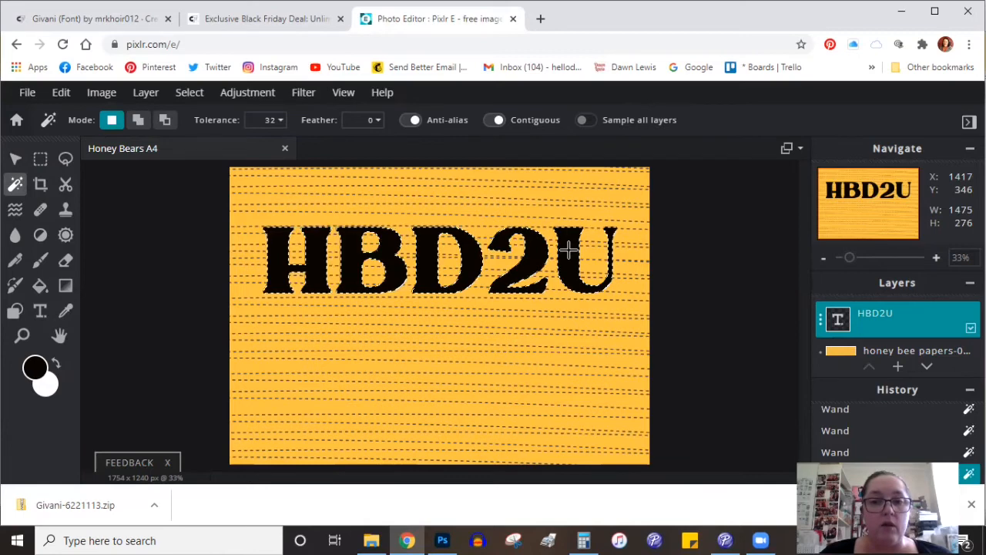
Step: Copy the letter-shaped selection from the honey bee papers layer, then clear the selection
{"action": "left_click", "coordinate": [895, 348]}
{"action": "scroll", "coordinate": [893, 333], "scroll_direction": "down", "scroll_amount": 1}
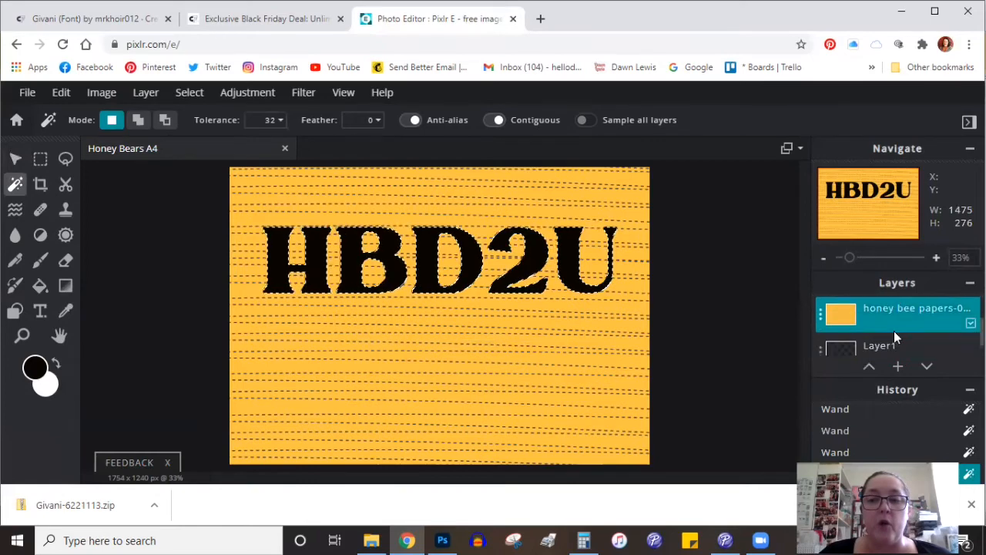
{"action": "scroll", "coordinate": [893, 330], "scroll_direction": "down", "scroll_amount": 1}
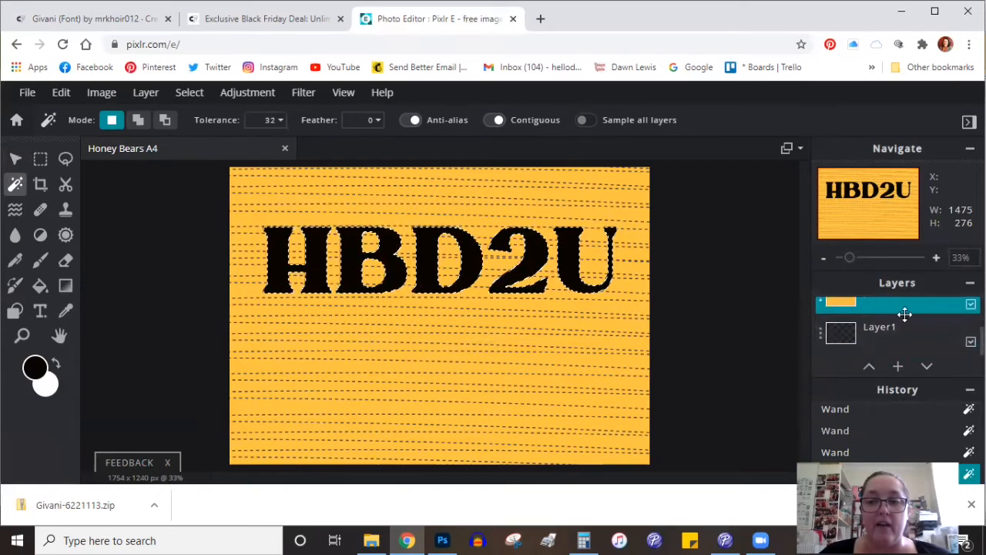
{"action": "scroll", "coordinate": [897, 324], "scroll_direction": "up", "scroll_amount": 2}
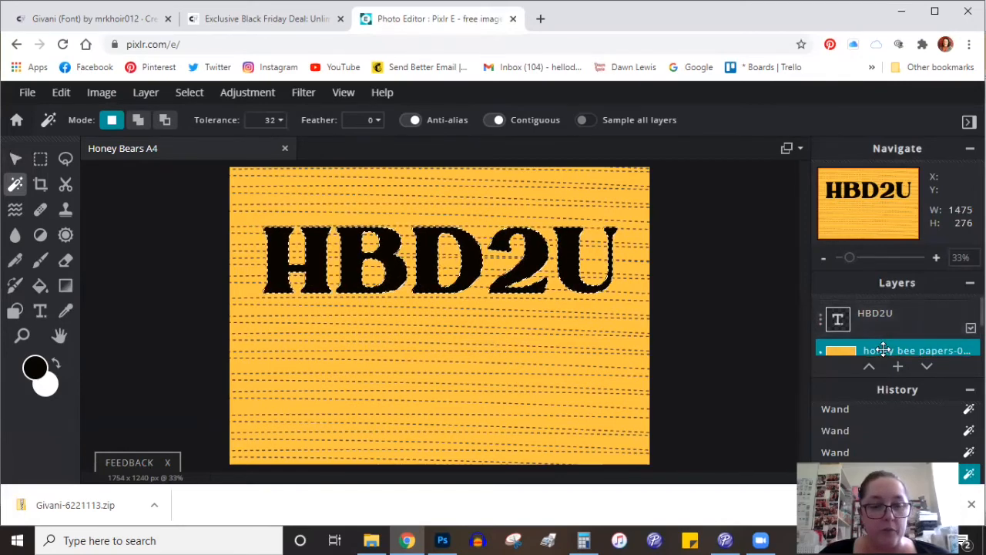
{"action": "key", "text": "ctrl+c"}
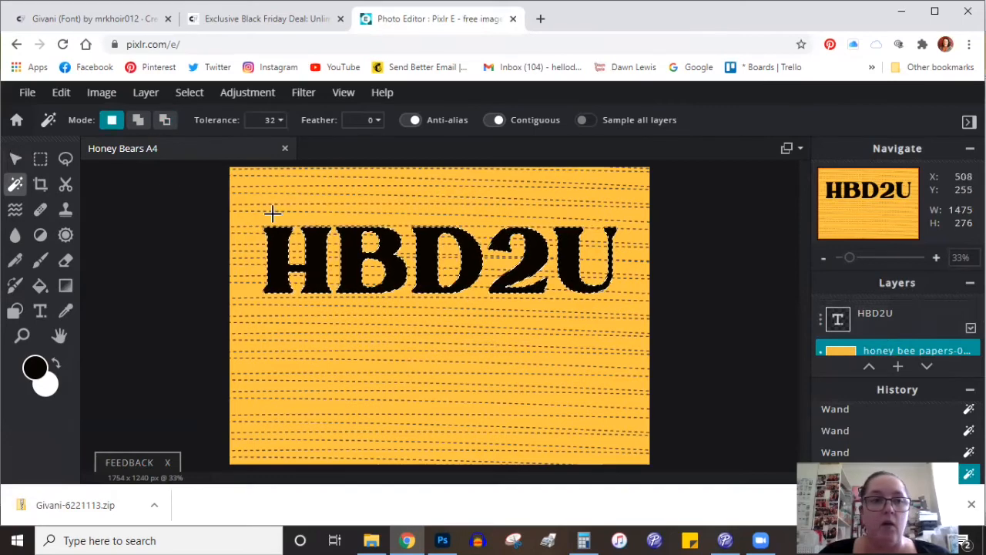
{"action": "left_click", "coordinate": [41, 160]}
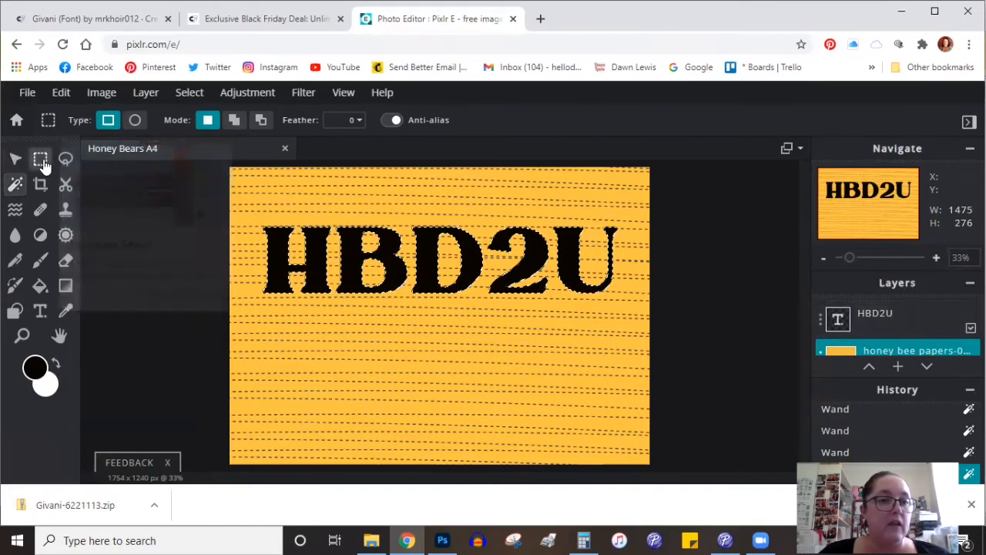
{"action": "left_click", "coordinate": [339, 256]}
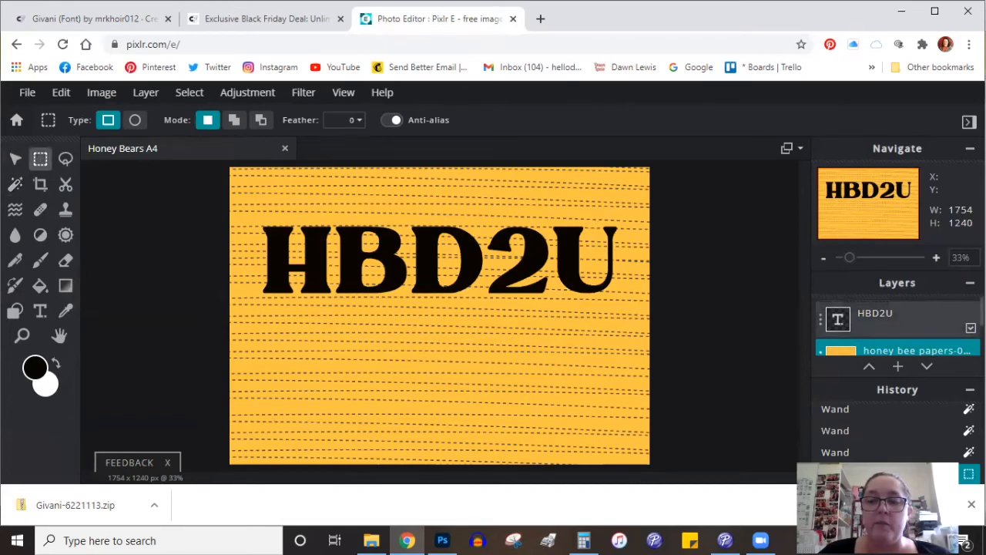
Step: Hide the HBD2U text layer and the honey bee papers layer
{"action": "left_click", "coordinate": [970, 328]}
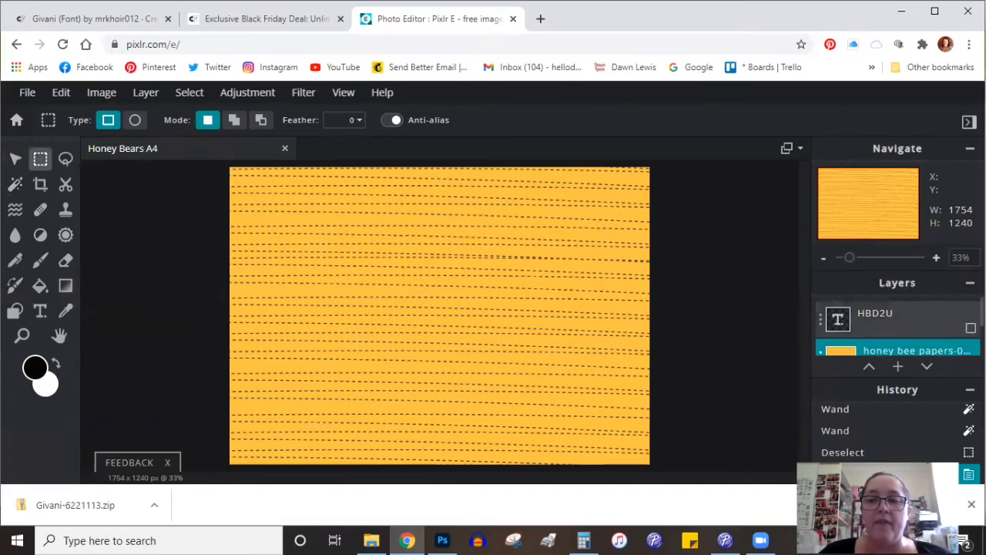
{"action": "scroll", "coordinate": [971, 328], "scroll_direction": "down", "scroll_amount": 1}
{"action": "left_click", "coordinate": [970, 303]}
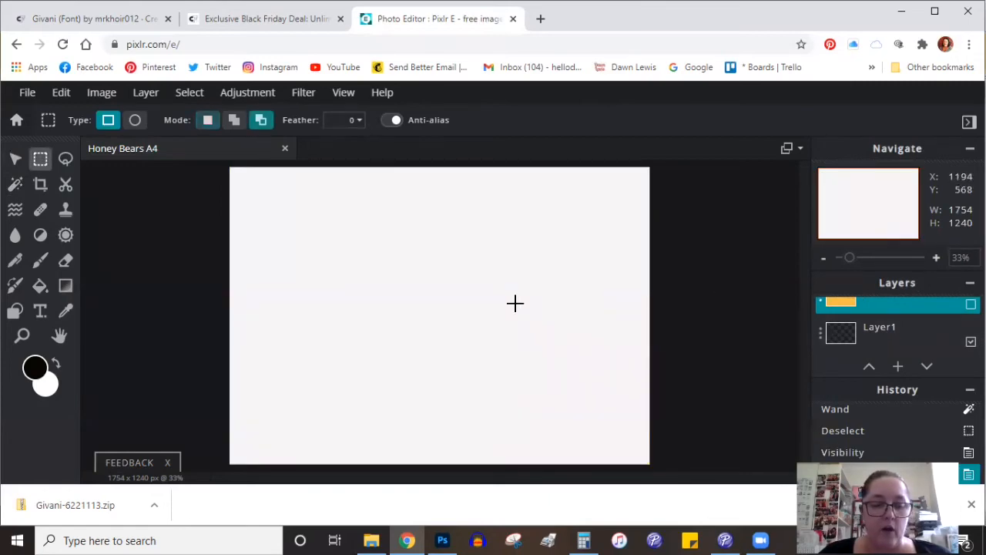
Step: Paste the copied patterned letters and move them into the upper half of the page, at about left 140, top 232
{"action": "key", "text": "ctrl+v"}
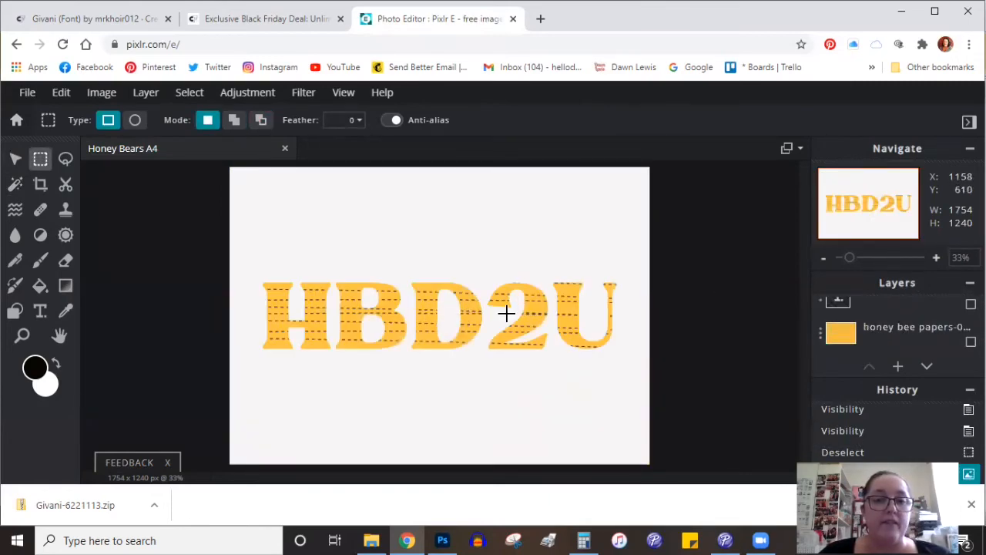
{"action": "mouse_move", "coordinate": [467, 318]}
{"action": "left_mouse_down"}
{"action": "mouse_move", "coordinate": [469, 290]}
{"action": "mouse_move", "coordinate": [462, 315]}
{"action": "left_mouse_up"}
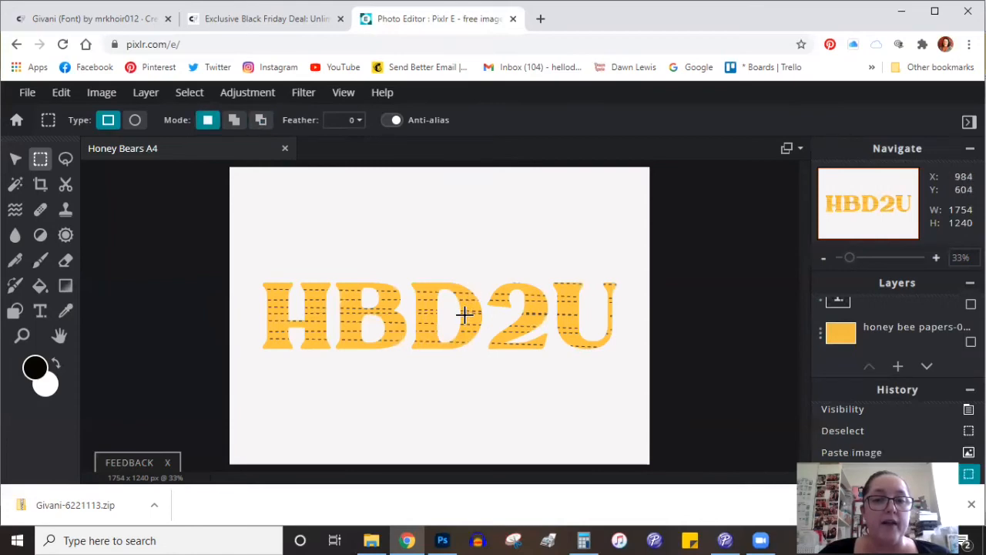
{"action": "left_click", "coordinate": [14, 159]}
{"action": "left_click_drag", "start_coordinate": [416, 329], "coordinate": [422, 265]}
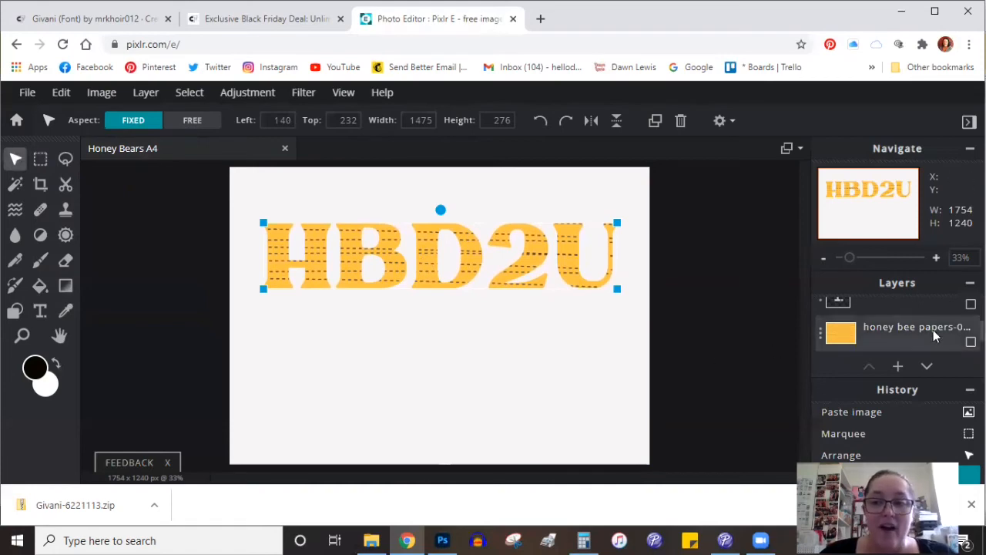
Step: Make the hidden black HBD2U text layer visible again beneath the patterned letters, leaving the honey bee papers layer hidden
{"action": "scroll", "coordinate": [930, 328], "scroll_direction": "up", "scroll_amount": 2}
{"action": "scroll", "coordinate": [929, 328], "scroll_direction": "down", "scroll_amount": 1}
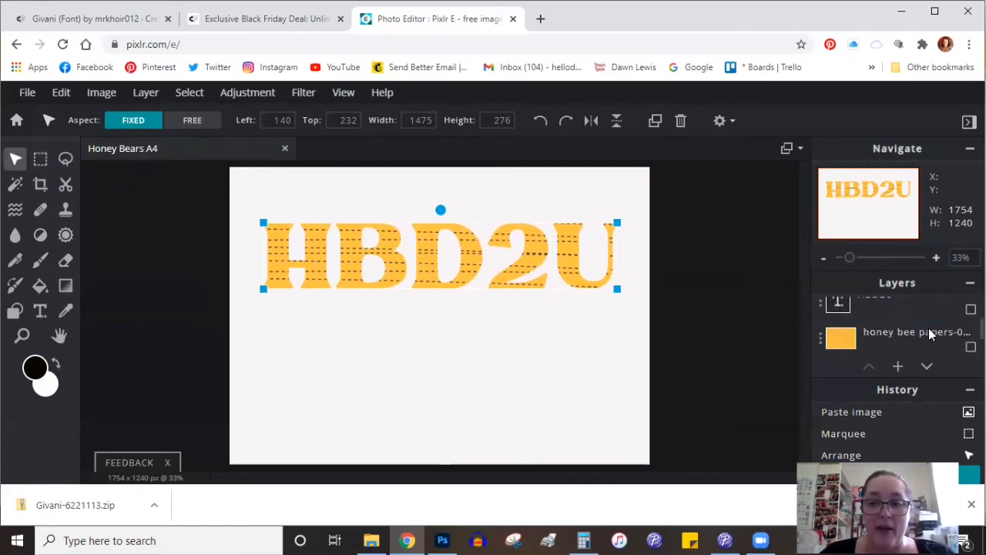
{"action": "scroll", "coordinate": [902, 303], "scroll_direction": "up", "scroll_amount": 1}
{"action": "left_click", "coordinate": [889, 348]}
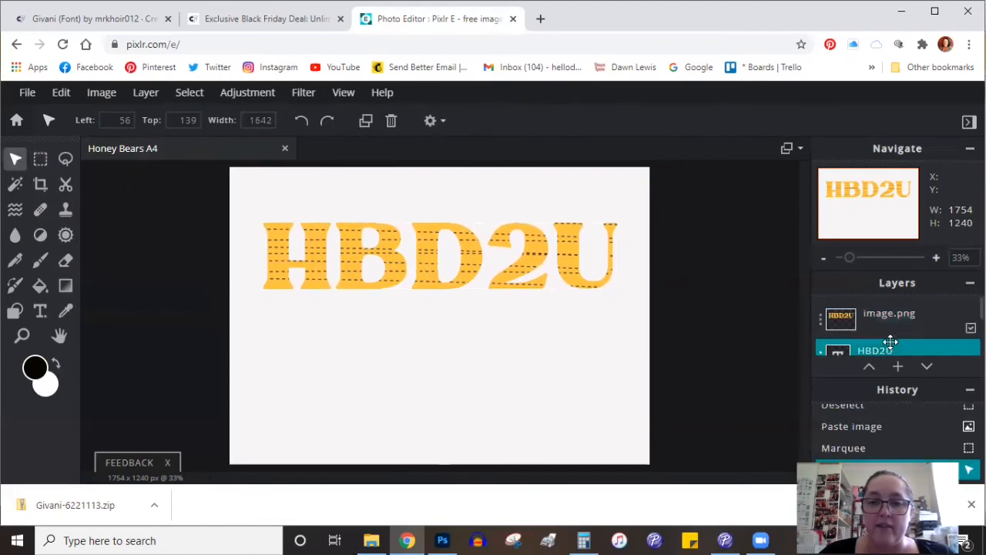
{"action": "scroll", "coordinate": [943, 332], "scroll_direction": "down", "scroll_amount": 1}
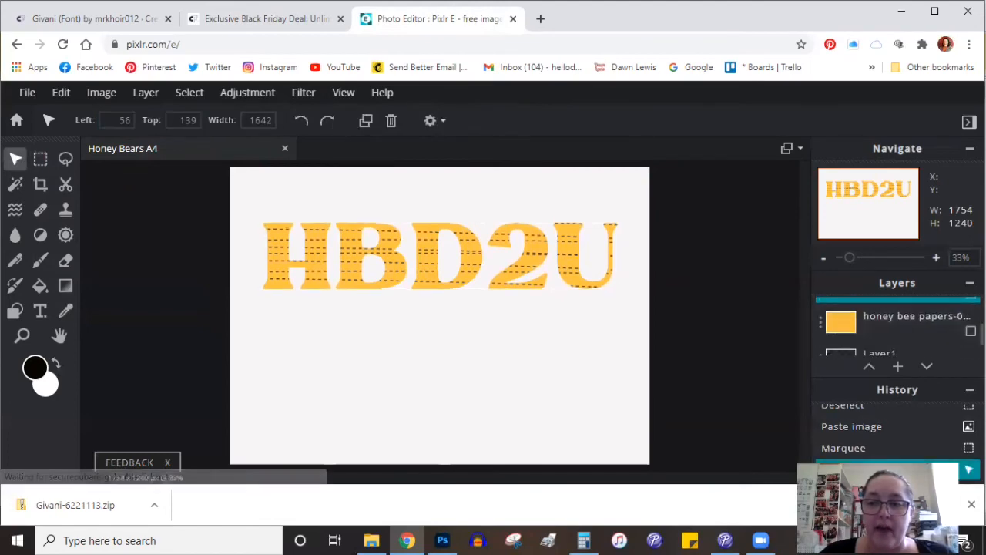
{"action": "scroll", "coordinate": [898, 327], "scroll_direction": "up", "scroll_amount": 1}
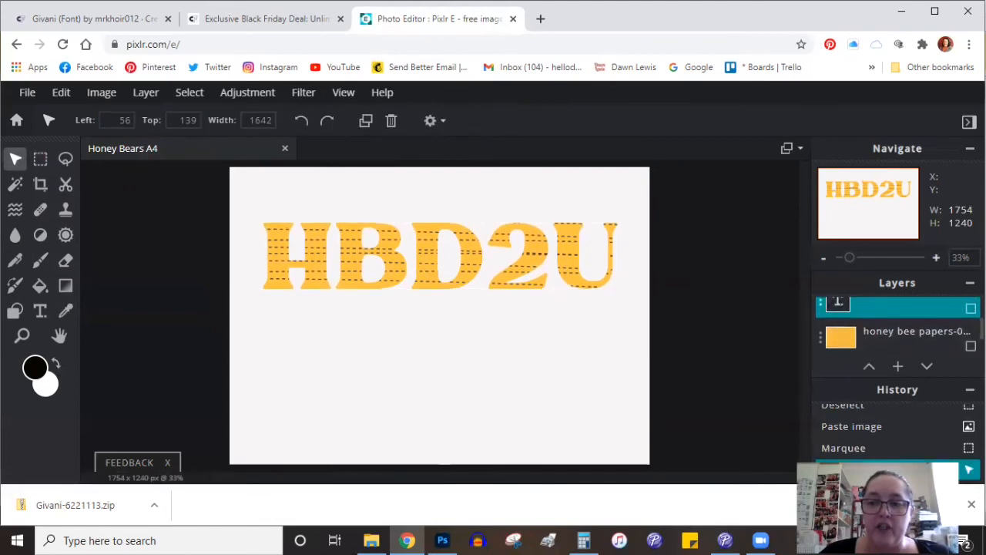
{"action": "left_click", "coordinate": [970, 309]}
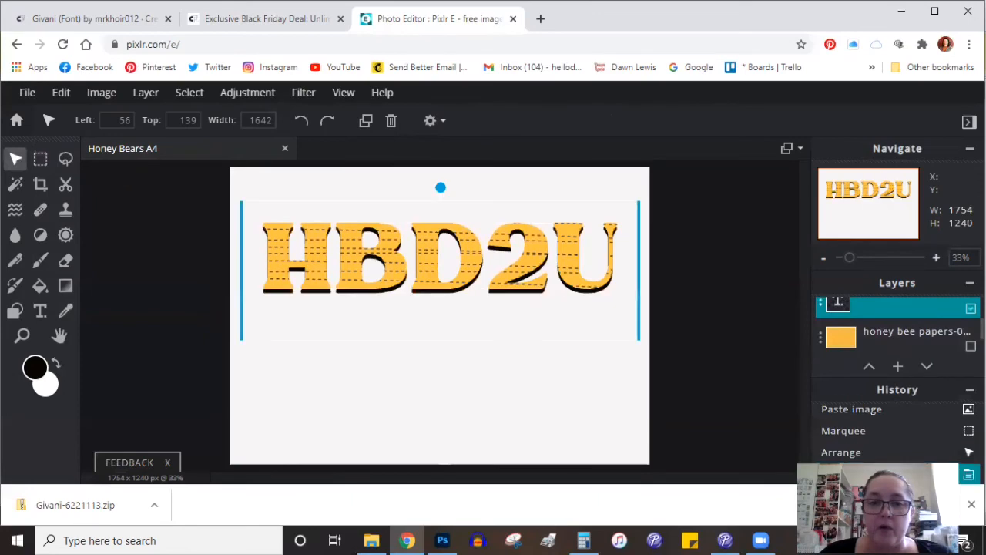
Step: Offset the patterned letters from the black text as a drop shadow, at about left 155, top 262, and deselect the layer
{"action": "scroll", "coordinate": [883, 322], "scroll_direction": "up", "scroll_amount": 1}
{"action": "left_click", "coordinate": [882, 323]}
{"action": "left_click_drag", "start_coordinate": [543, 254], "coordinate": [540, 257]}
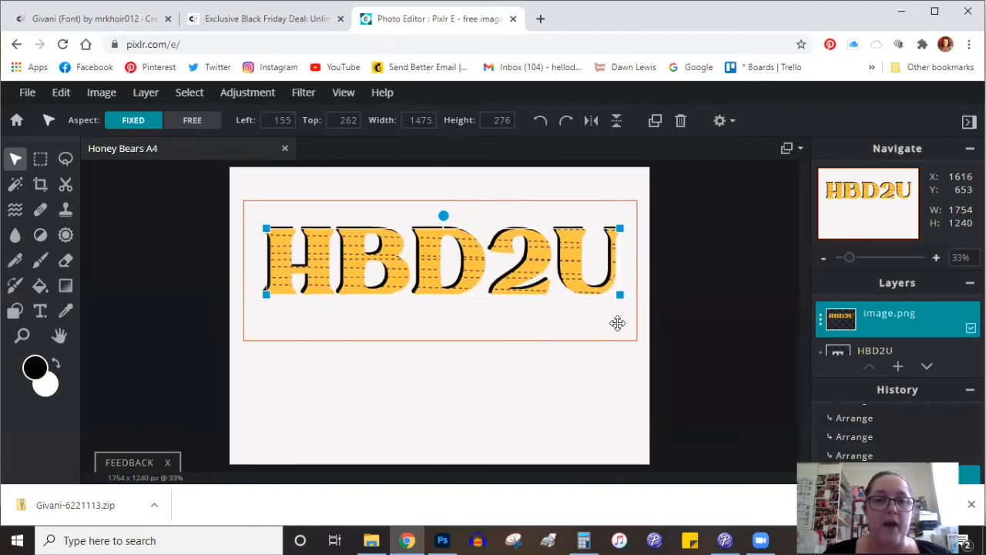
{"action": "left_click", "coordinate": [604, 396]}
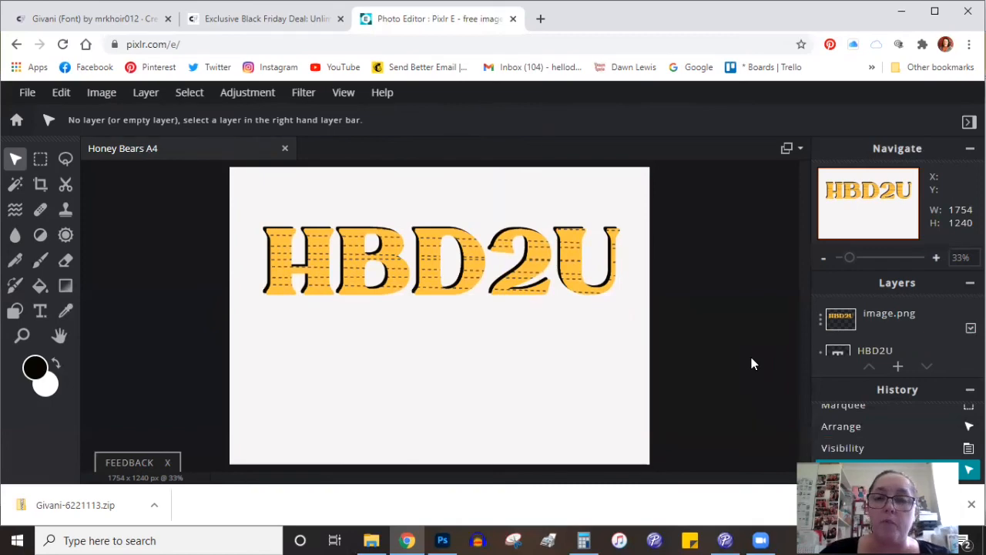
Step: Switch to the Creative Fabrica site, open the Patterns category under Graphics, and browse the digital papers listed there
{"action": "left_click", "coordinate": [120, 23]}
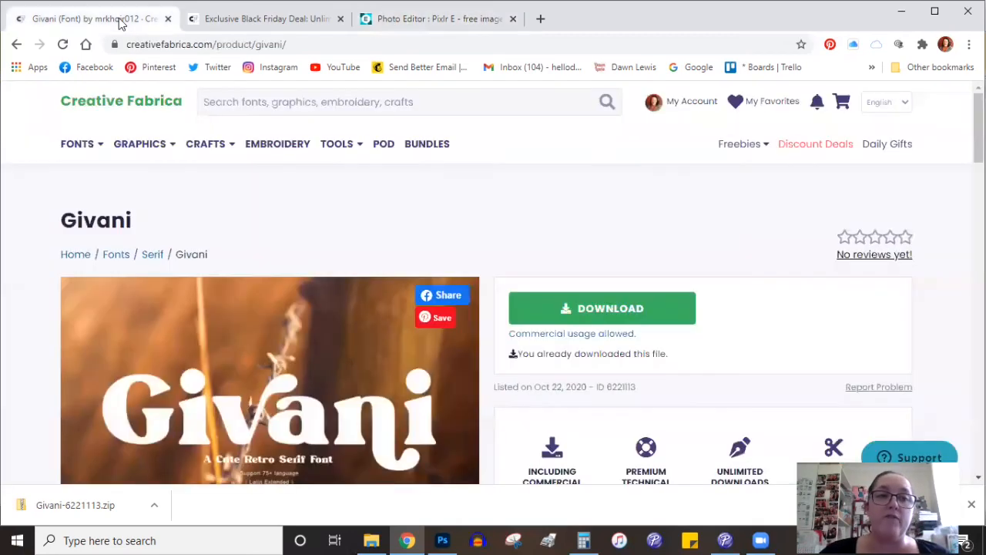
{"action": "mouse_move", "coordinate": [140, 144]}
{"action": "left_click", "coordinate": [132, 302]}
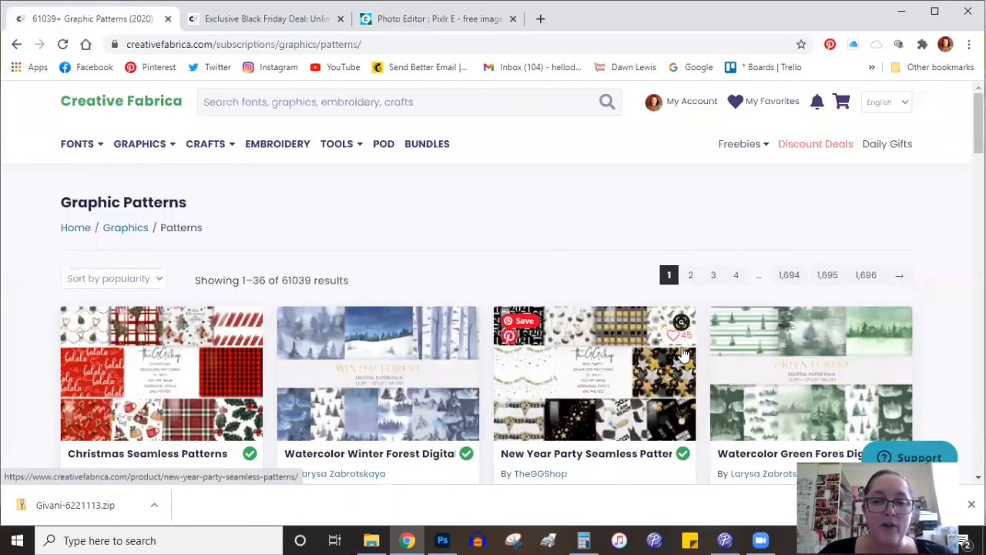
{"action": "scroll", "coordinate": [683, 355], "scroll_direction": "down", "scroll_amount": 4}
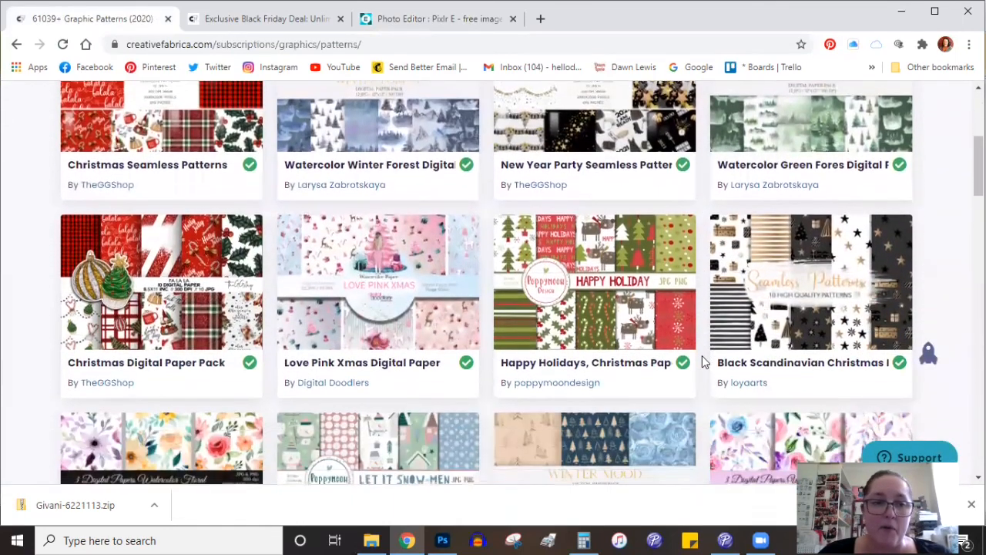
{"action": "scroll", "coordinate": [702, 362], "scroll_direction": "down", "scroll_amount": 1}
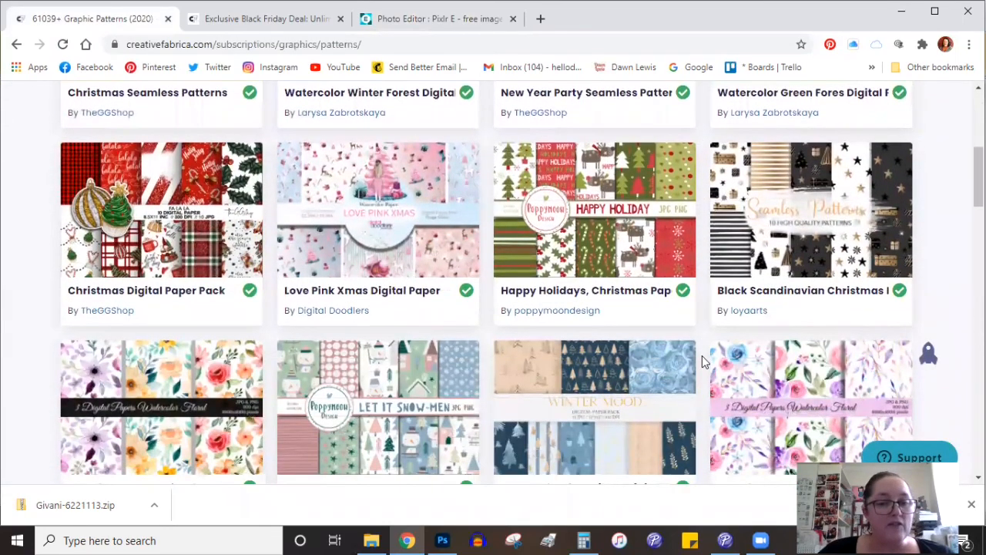